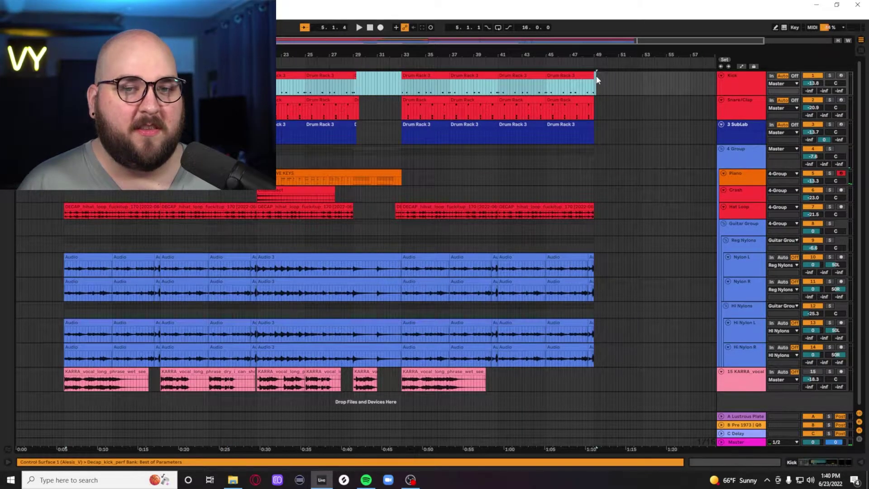
- Zoom in on the kick track's selected clips, show its device chain and play the soloed kick
key("z")
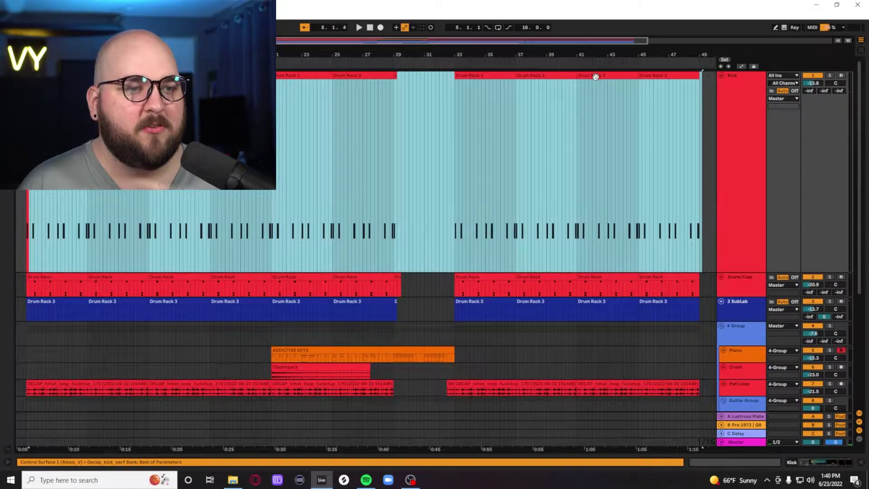
key("shift+Tab")
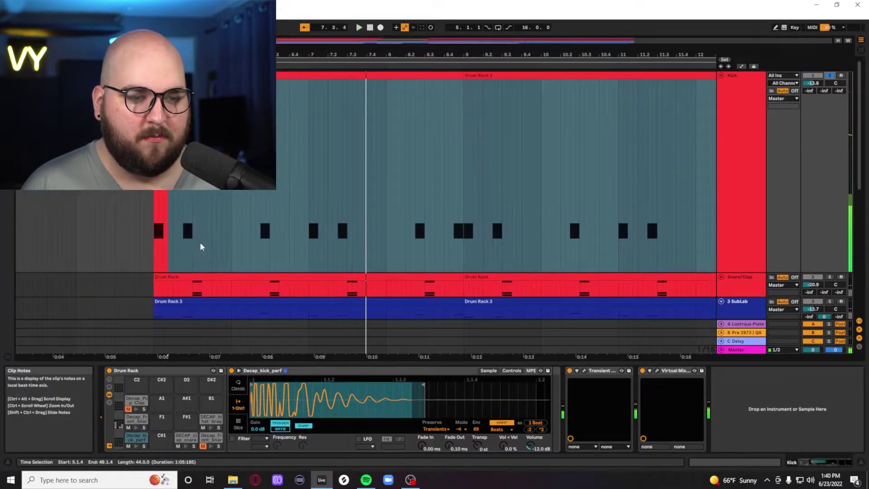
key("space")
key("space")
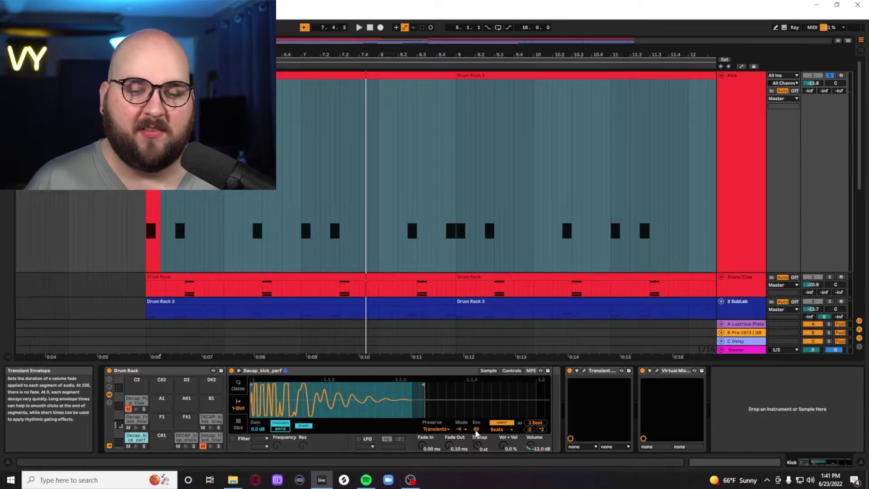
- View the kick's Transient Master settings and its Virtual Mix Rack, moving the rack's window so its modules are visible
key("ctrl+alt+p")
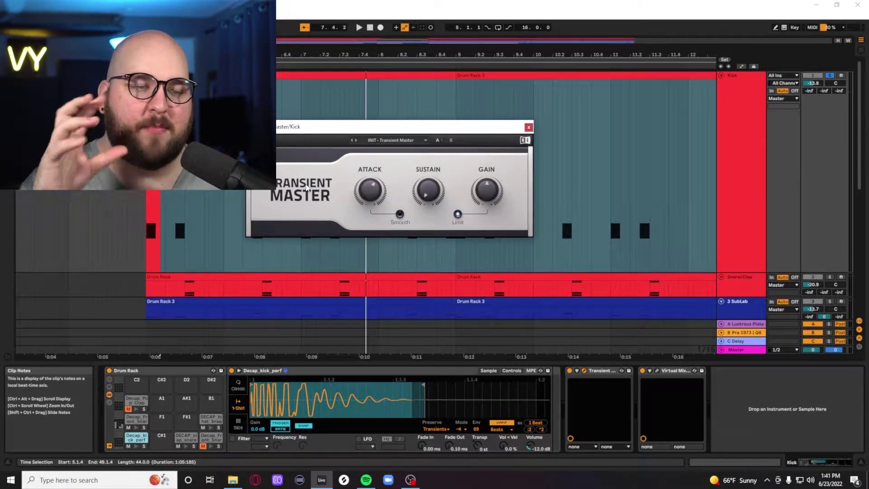
left_click(657, 371)
left_click_drag(298, 73, 254, 74)
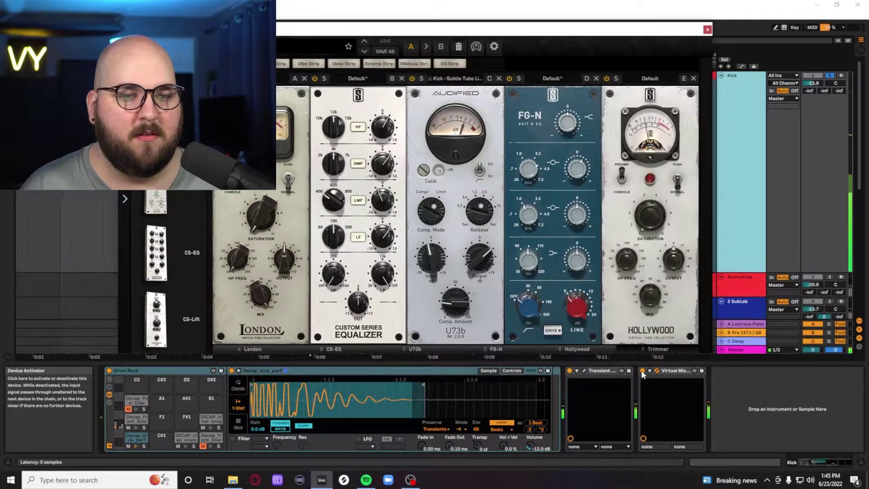
- Compare the kick with Virtual Mix Rack bypassed and enabled, and play it from bar 5
left_click(642, 371)
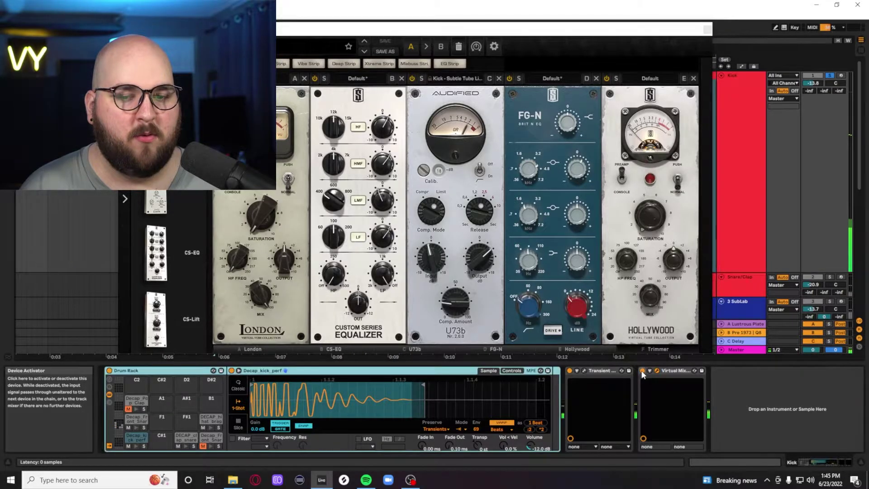
left_click(642, 370)
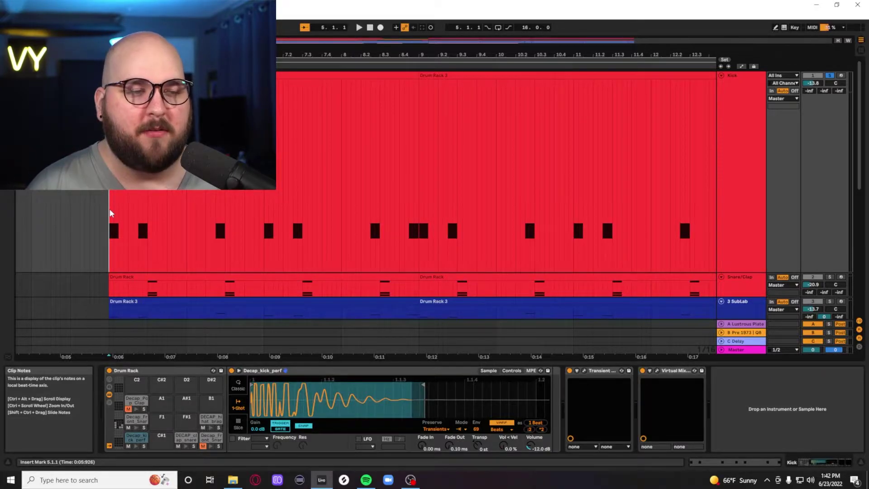
key("space")
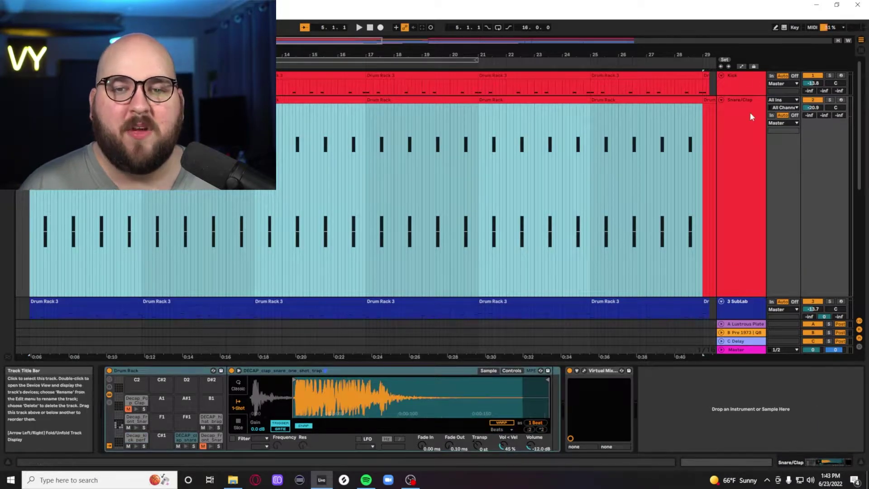
- Solo and play the Snare/Clap track, and select the clap snare pad in its Drum Rack
left_click(750, 112)
key("space")
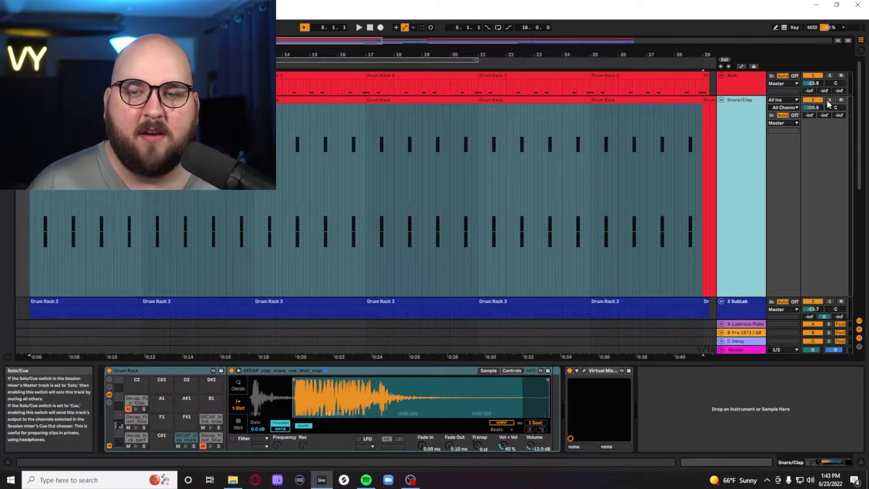
left_click(827, 100)
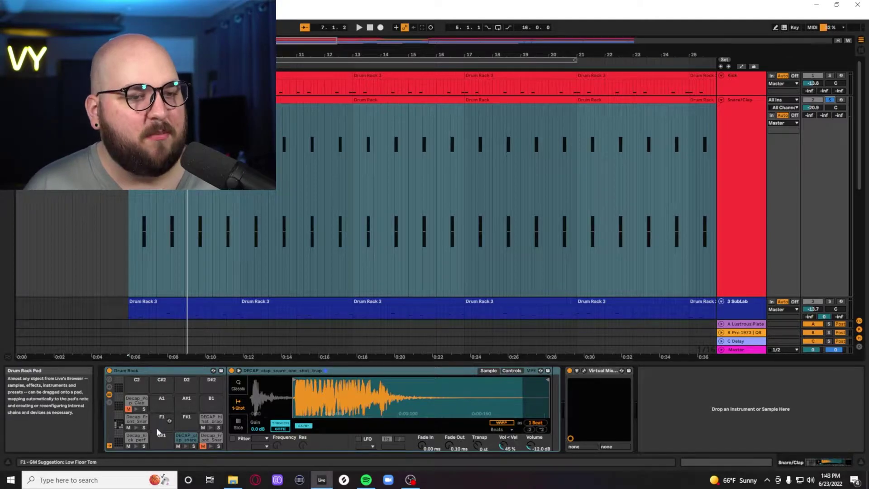
left_click(186, 437)
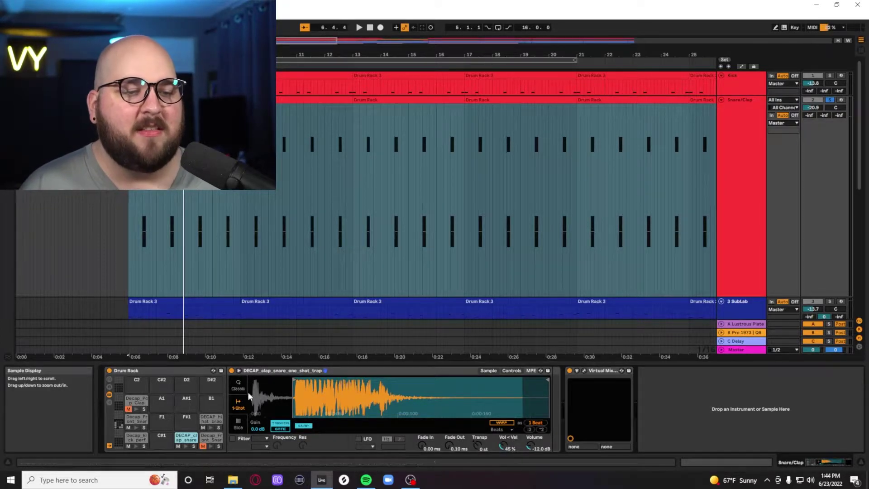
- Try moving the clap snare sample's start point to the beginning of its waveform, play it and undo the change
key("space")
left_click_drag(293, 400, 251, 394)
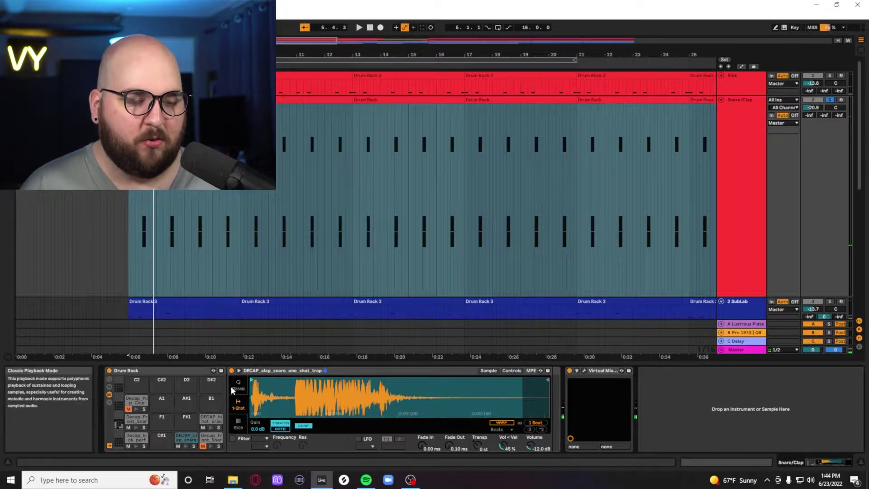
key("space")
key("ctrl+z")
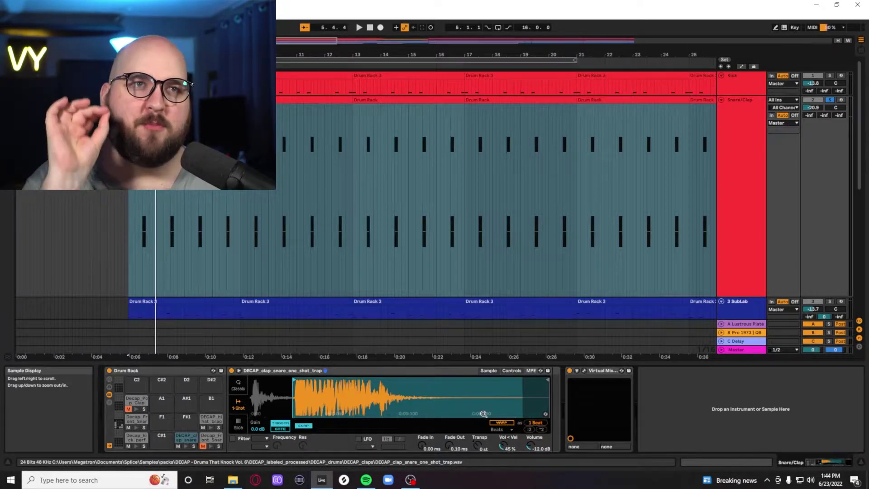
- Show the Snare/Clap track's Virtual Mix Rack and move its window so the modules can be examined
left_click(584, 372)
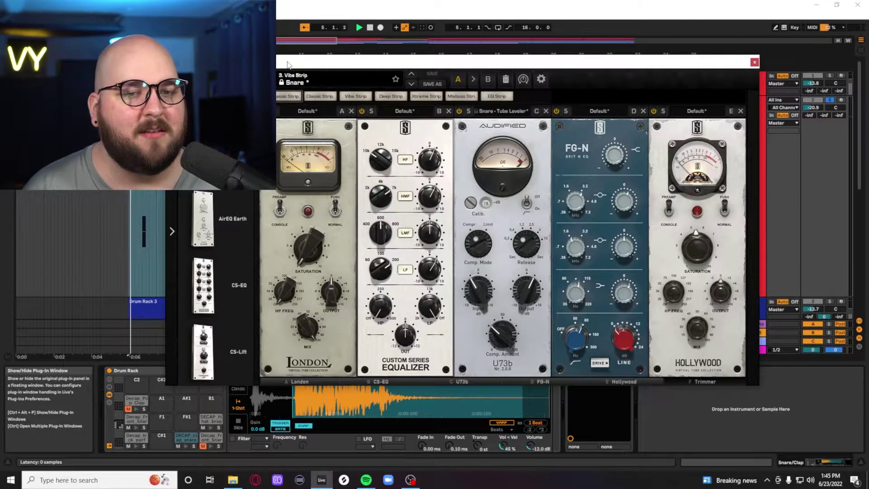
left_click_drag(287, 63, 272, 31)
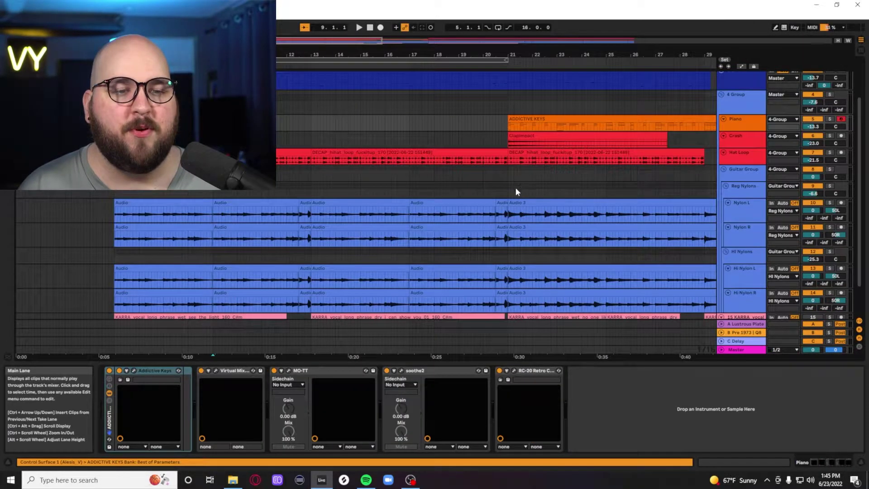
- Select the SubLab track's clips up to bar 13 and zoom in on their notes
scroll(498, 195, "down", 3)
scroll(362, 231, "up", 3)
scroll(260, 253, "up", 2)
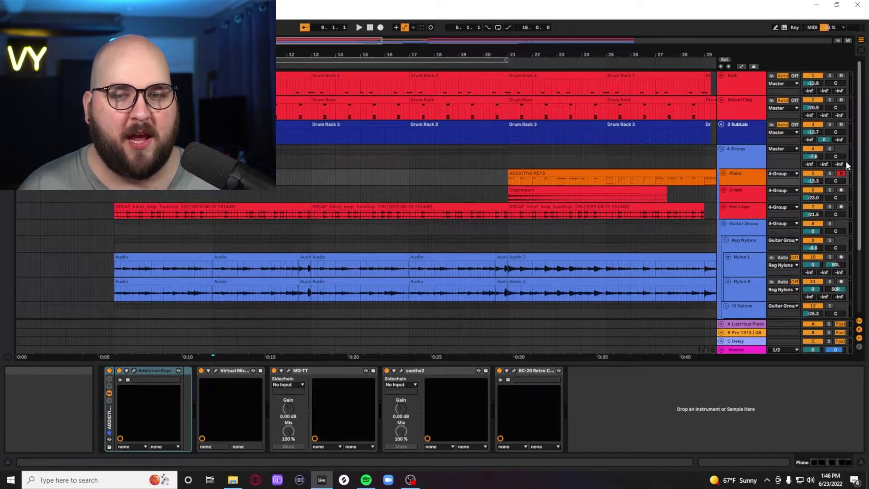
left_click(753, 160)
left_click(307, 138, "shift")
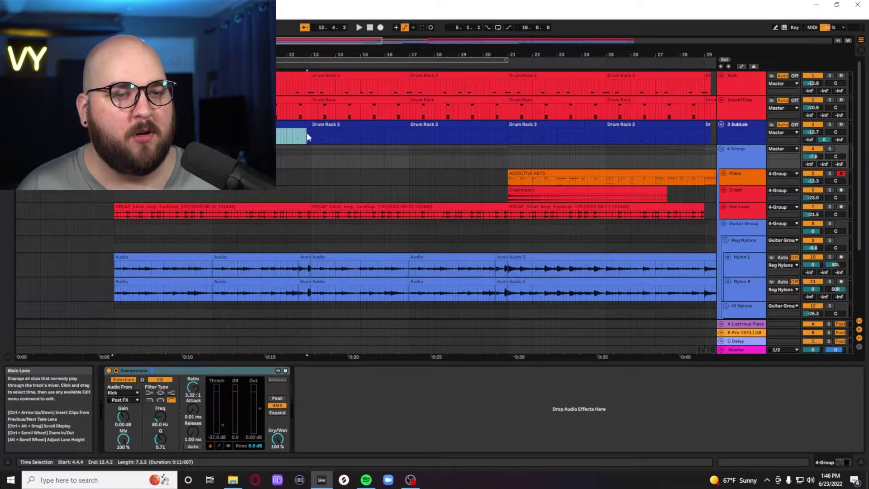
key("z")
key("space")
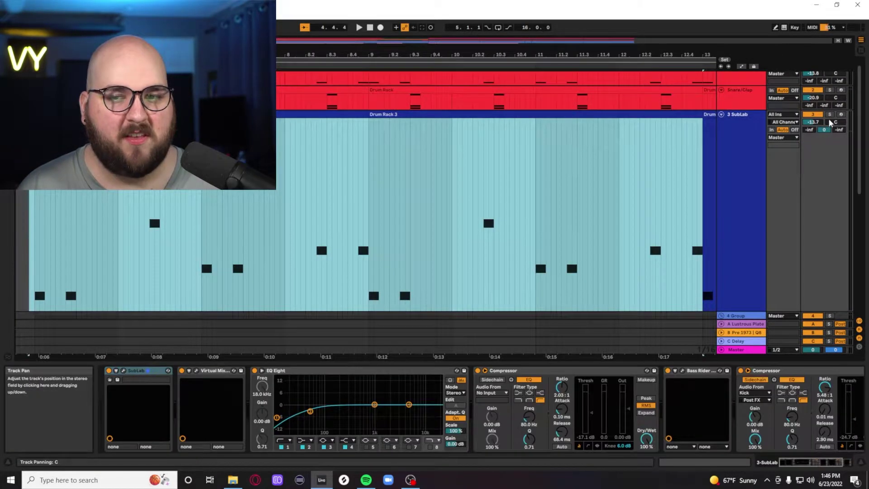
- Select the SubLab track and show the volume envelope in its SubLab synth
left_click(751, 177)
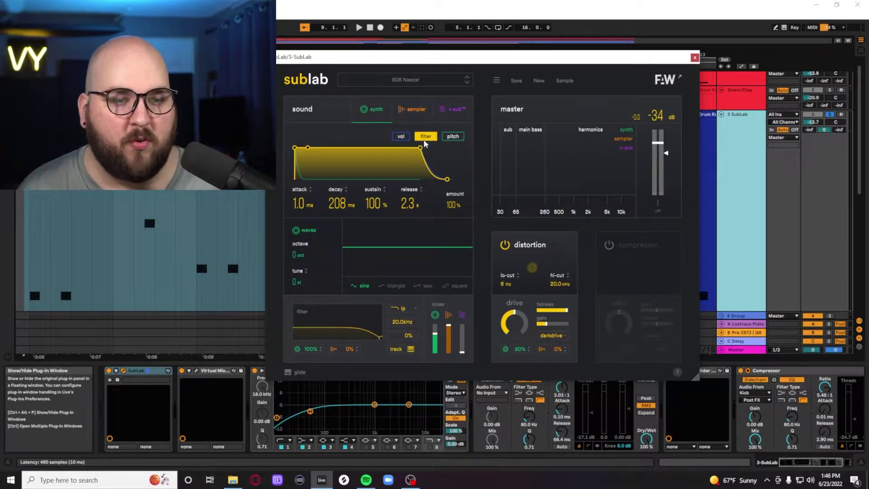
left_click(400, 138)
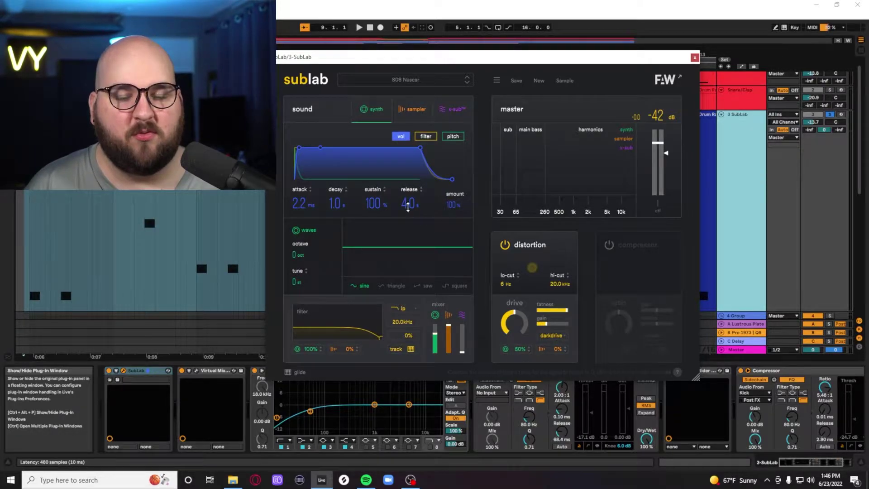
- Open the SubLab track's Virtual Mix Rack and compare the bass with the Hollywood saturation module bypassed and enabled
left_click(196, 371)
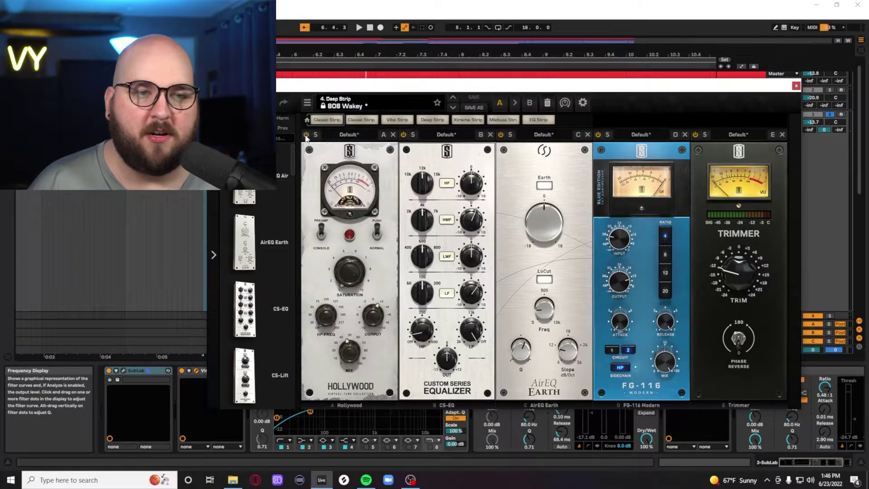
key("space")
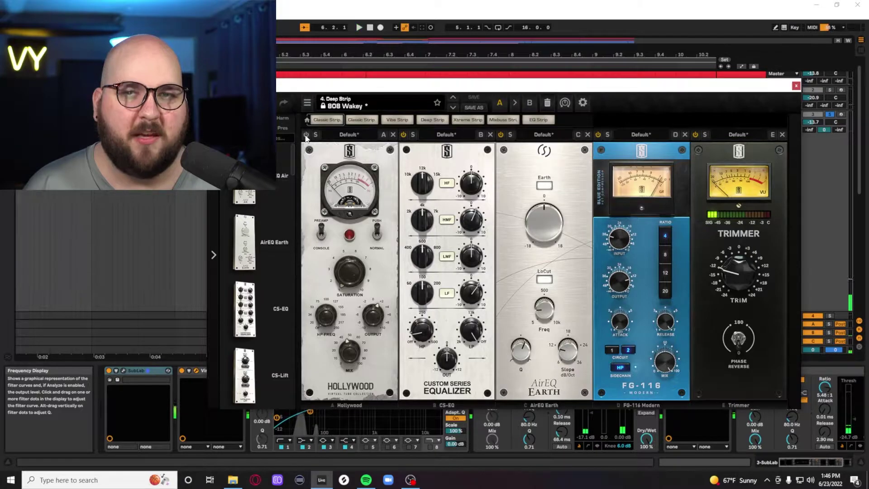
left_click(306, 135)
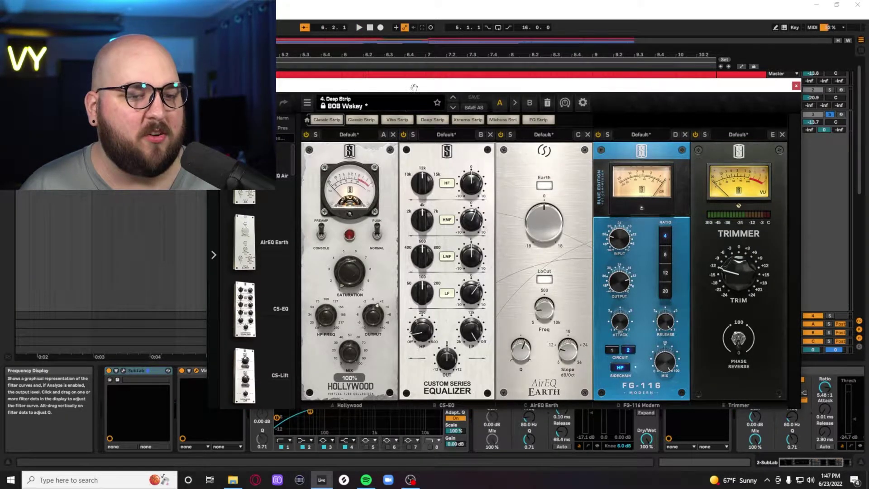
- Audition the bass with the Hollywood module's mix at 100% and at 45.8%, and close the Virtual Mix Rack window
key("space")
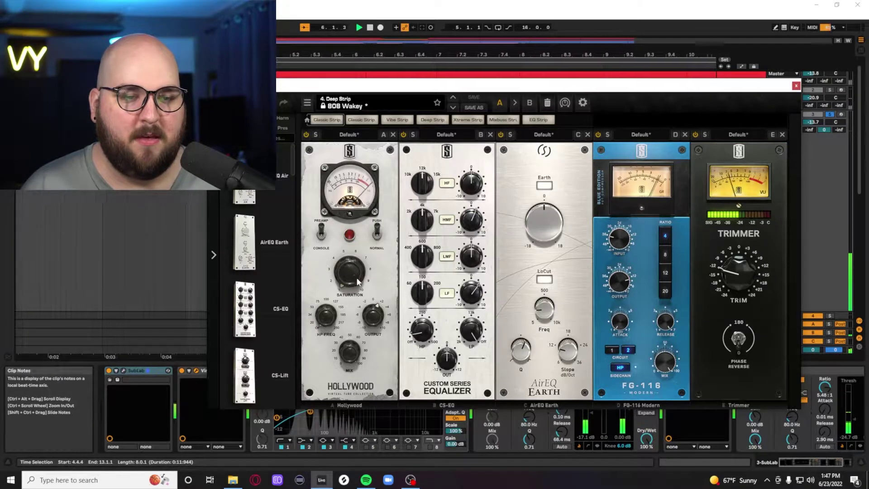
mouse_move(353, 346)
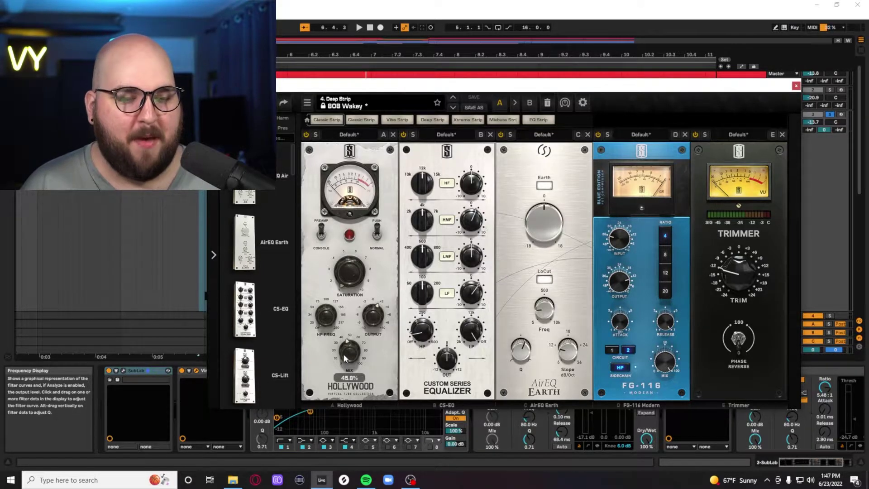
key("space")
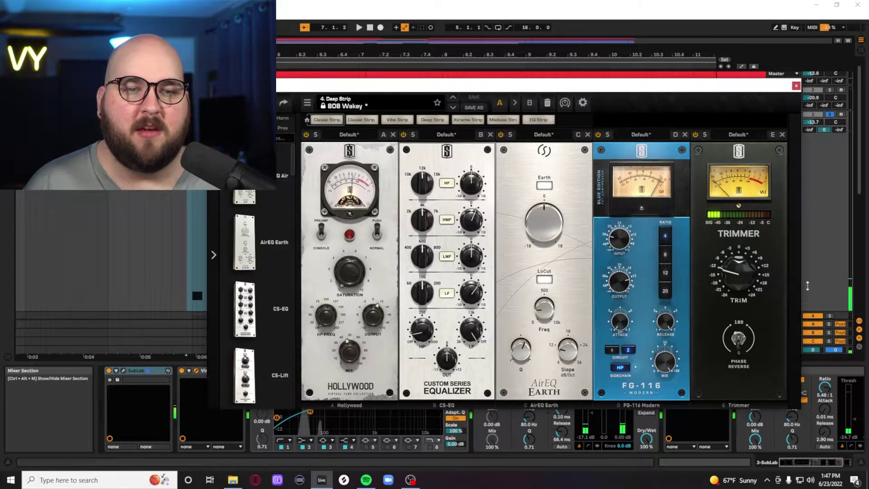
left_click(795, 86)
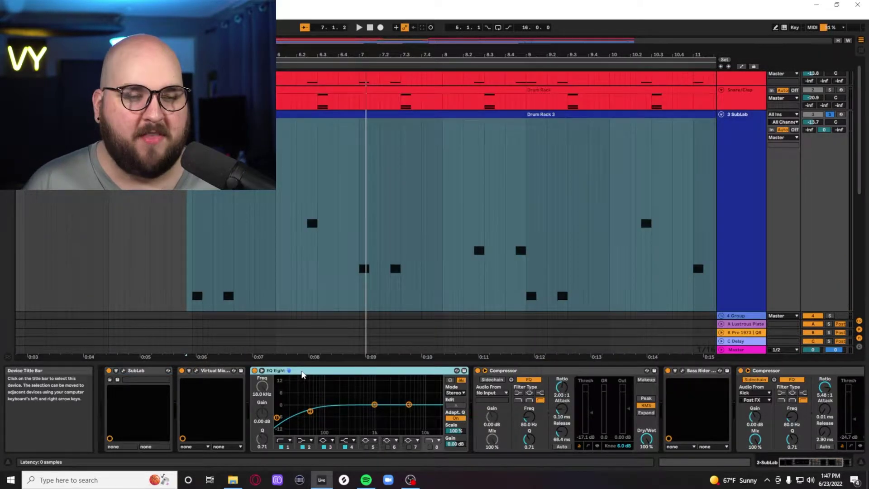
- Examine the SubLab track's first compressor and its Bass Rider plug-in during playback, and close the Bass Rider window
left_click(498, 370)
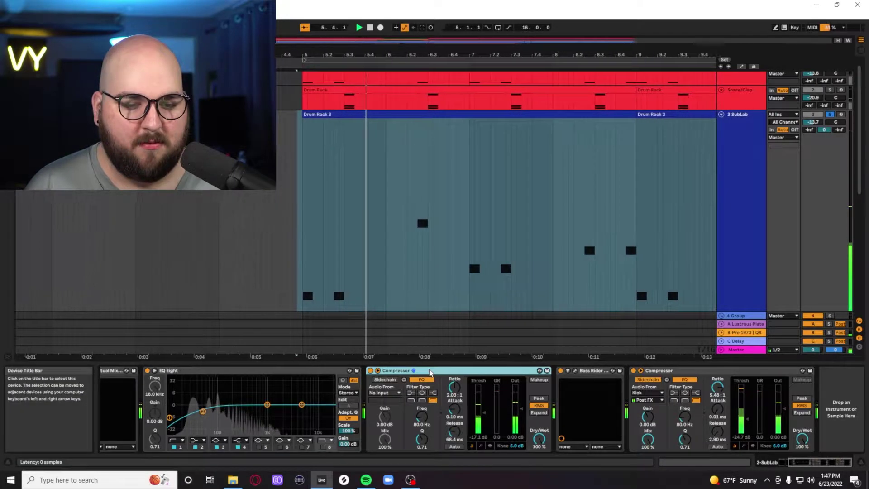
left_click(574, 370)
left_click_drag(504, 139, 507, 138)
key("space")
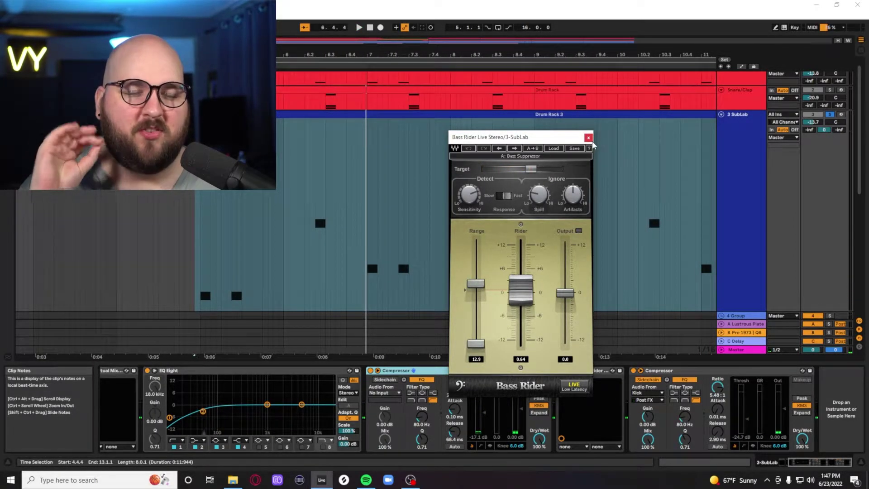
left_click(589, 138)
- Select the SubLab track's last compressor, sidechained to the Kick, and play the bass through it
left_click(667, 378)
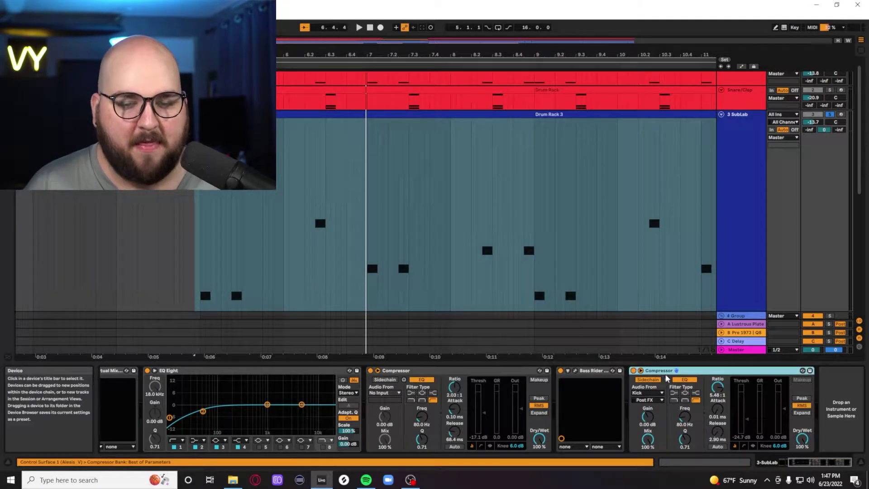
key("space")
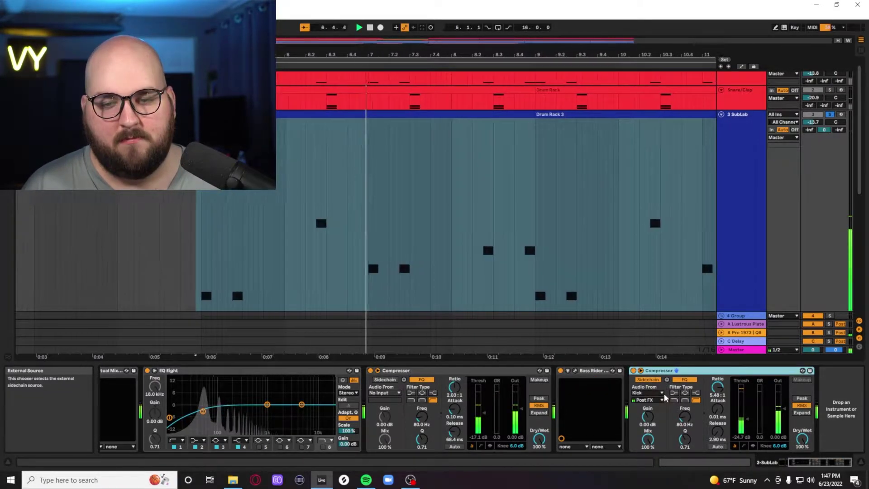
key("space")
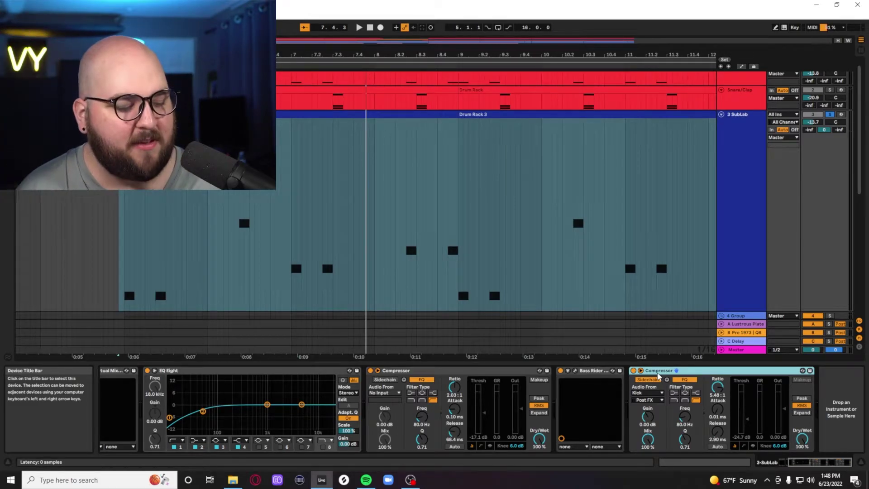
- Examine the Pre 1973 and Q8 plug-ins on return track B, checking the SubLab track's mixer settings in between
left_click(744, 333)
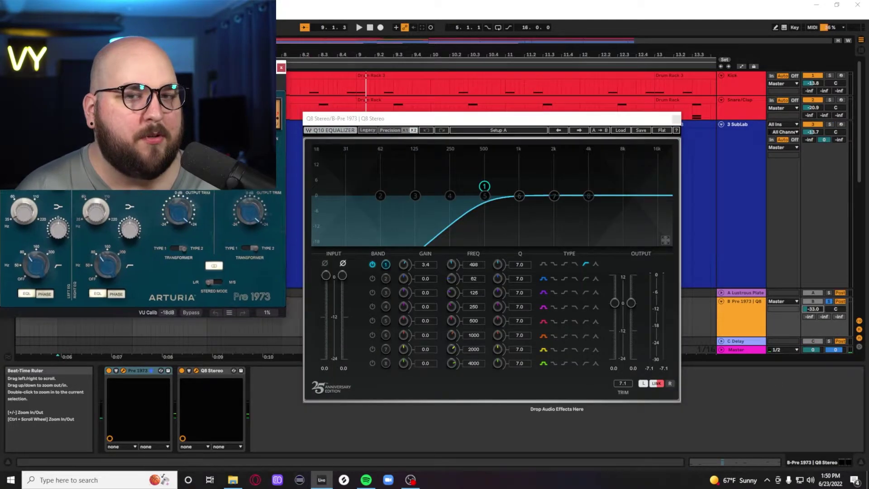
left_click(736, 158)
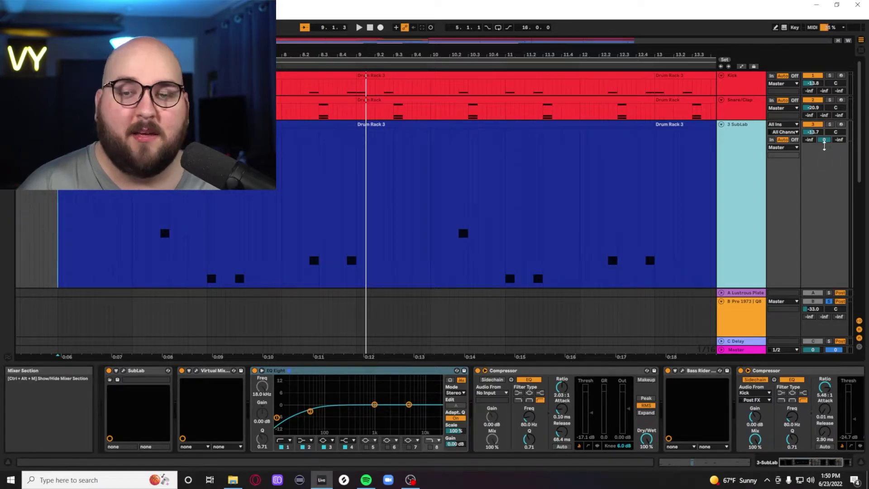
left_click(755, 321)
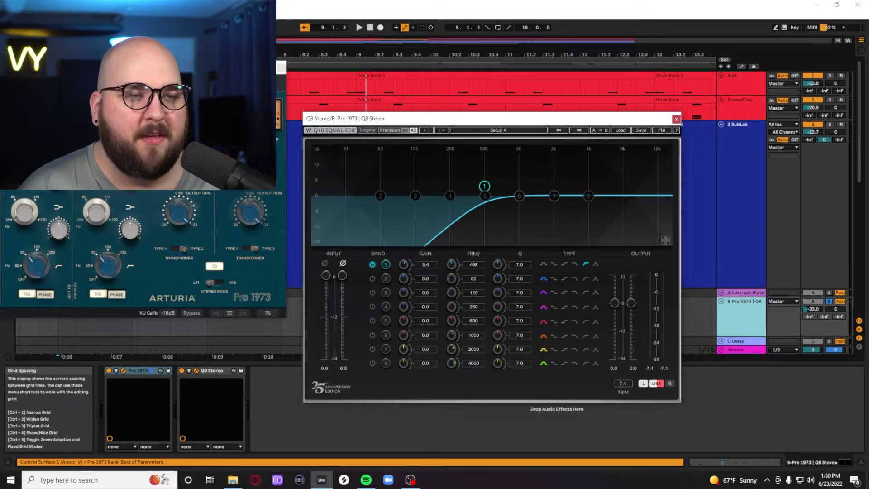
- Examine the Pre 1973 plug-in and close its window, and play return track B through the Q8 with band 1 at 592 Hz
left_click_drag(254, 68, 253, 70)
left_click_drag(186, 71, 291, 100)
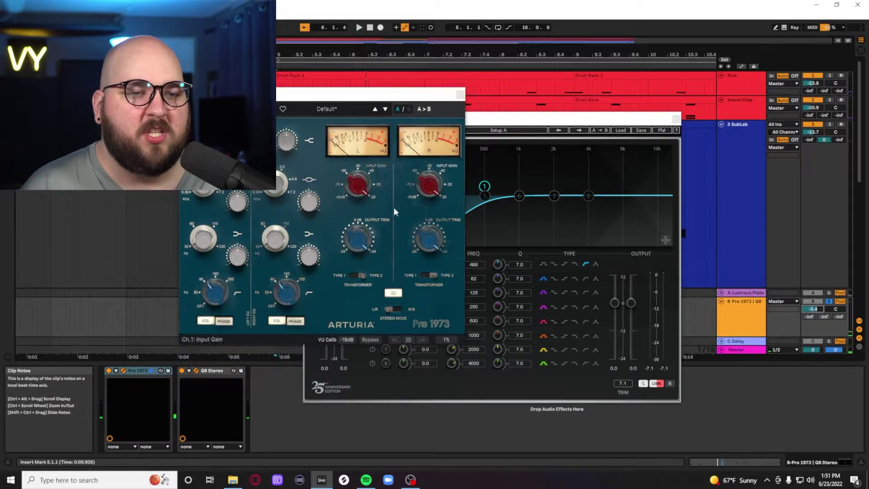
left_click(461, 96)
left_click_drag(409, 119, 384, 66)
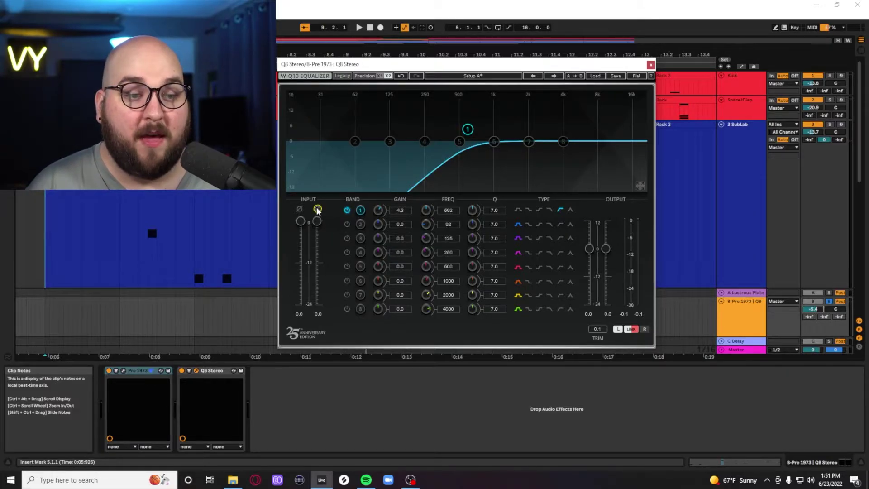
key("space")
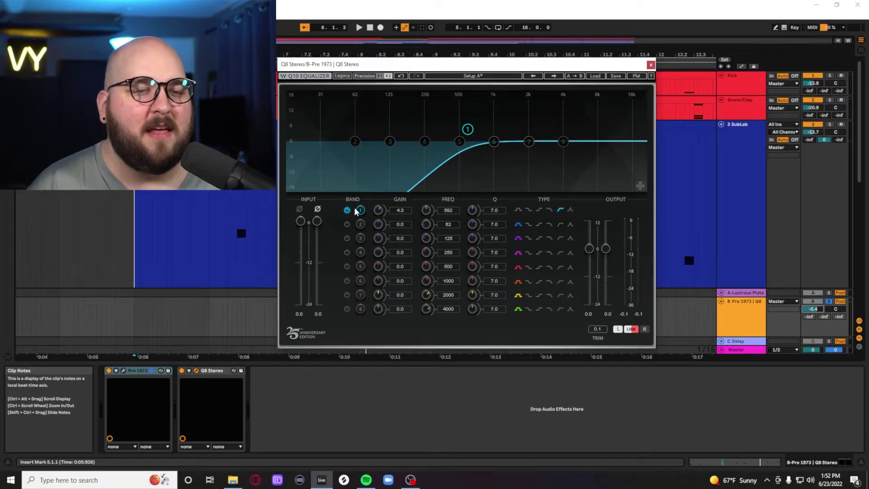
- Close the Q8 window, set return track B's volume to -33.5 dB and turn off its solo
left_click(651, 65)
left_click_drag(813, 308, 813, 311)
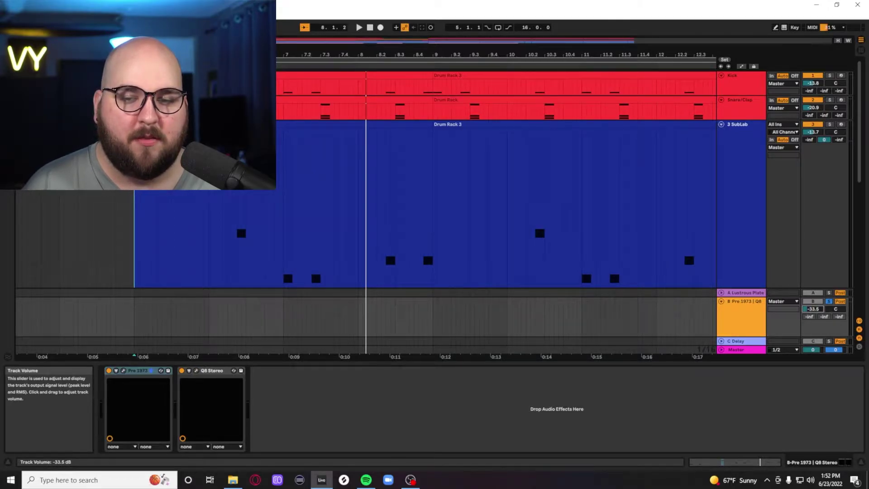
left_click(820, 304)
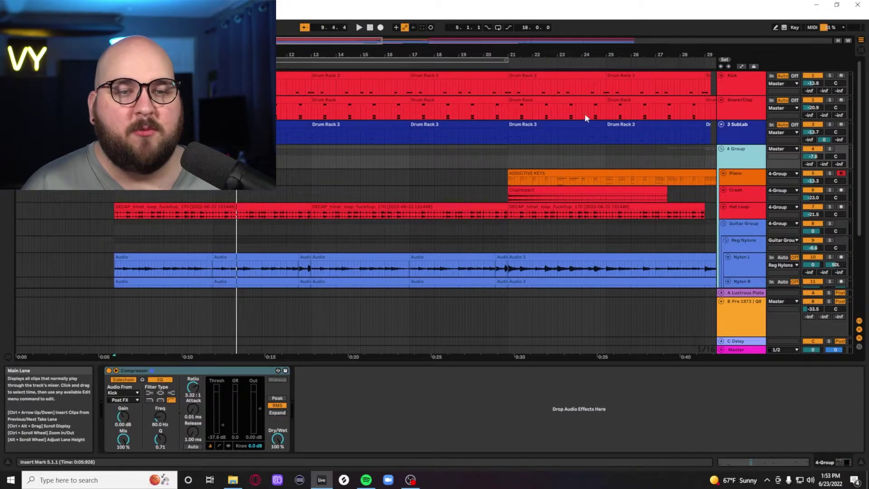
- Review the Kick, Snare/Clap and SubLab device chains and select the 4 Group track's compressor, sidechained to the Kick
left_click_drag(506, 85, 607, 90)
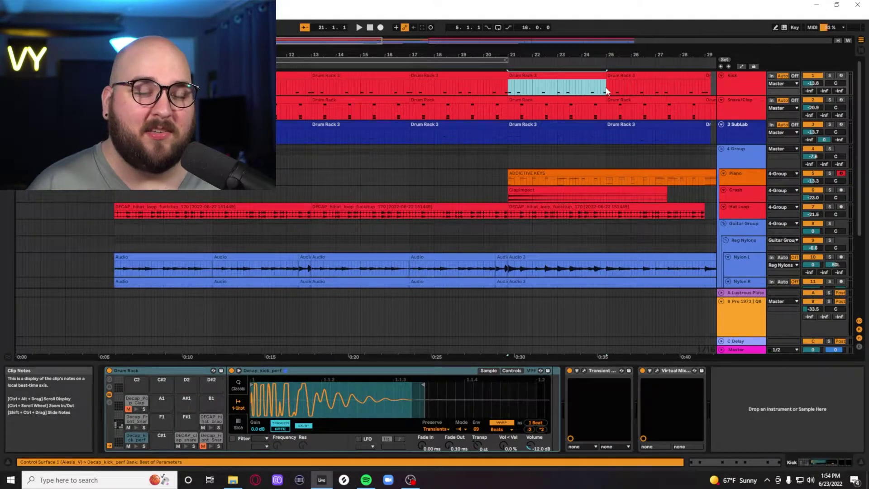
left_click(506, 153)
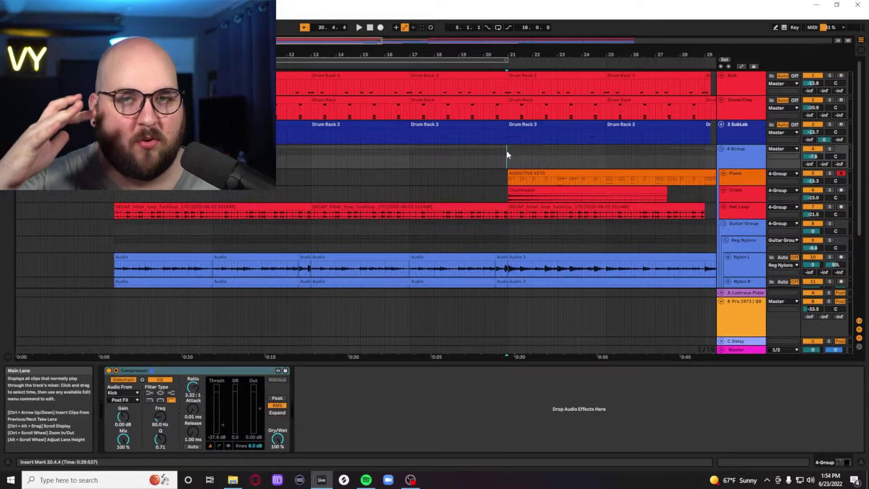
left_click(745, 112)
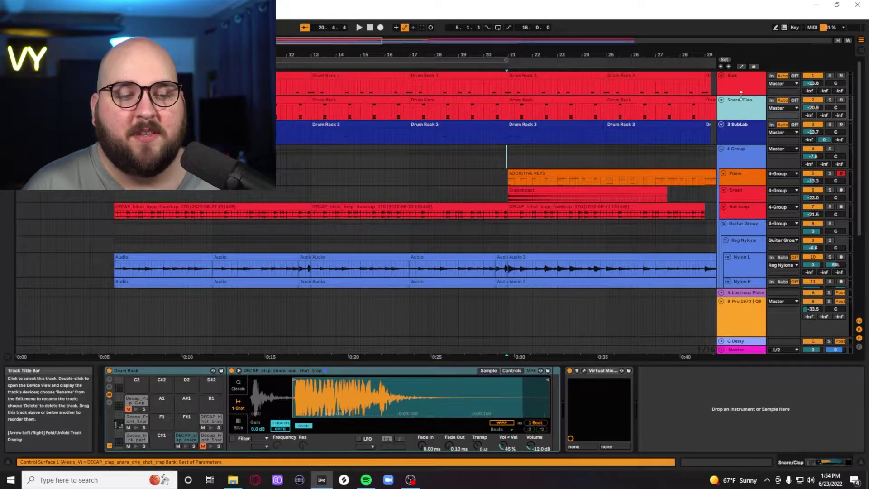
left_click(746, 134)
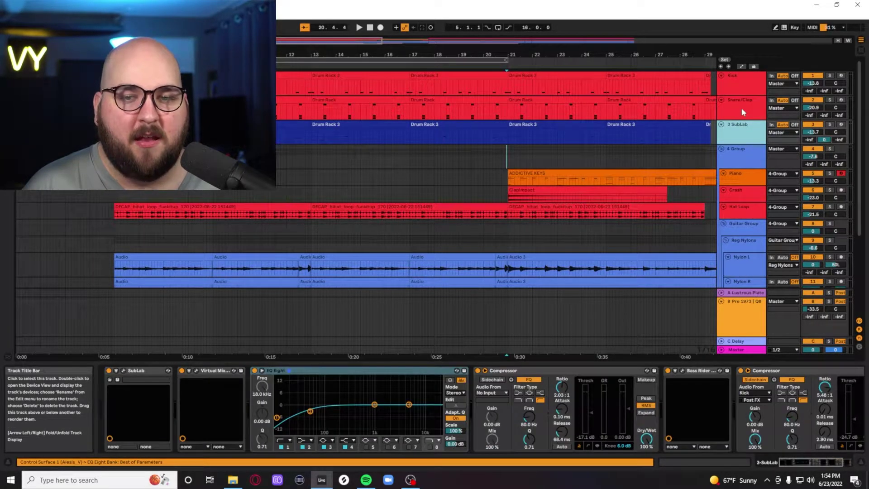
left_click(741, 159)
scroll(745, 181, "down", 2)
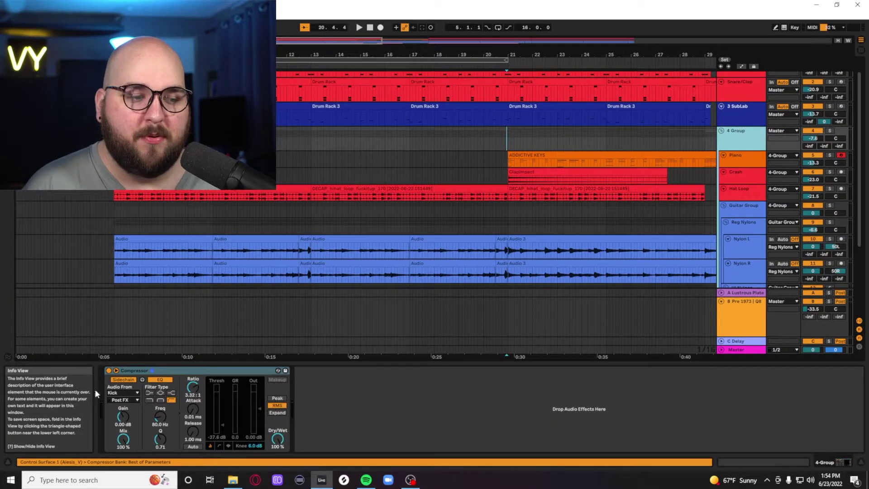
left_click(125, 387)
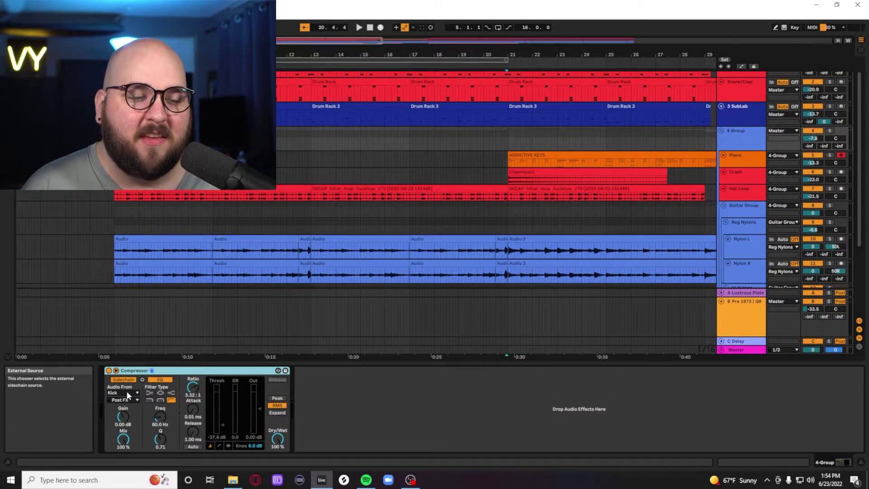
- Play the full beat from bar 5 with the 4 Group's compressor in view, and look through the group's tracks
scroll(115, 84, "up", 2)
left_click(115, 83)
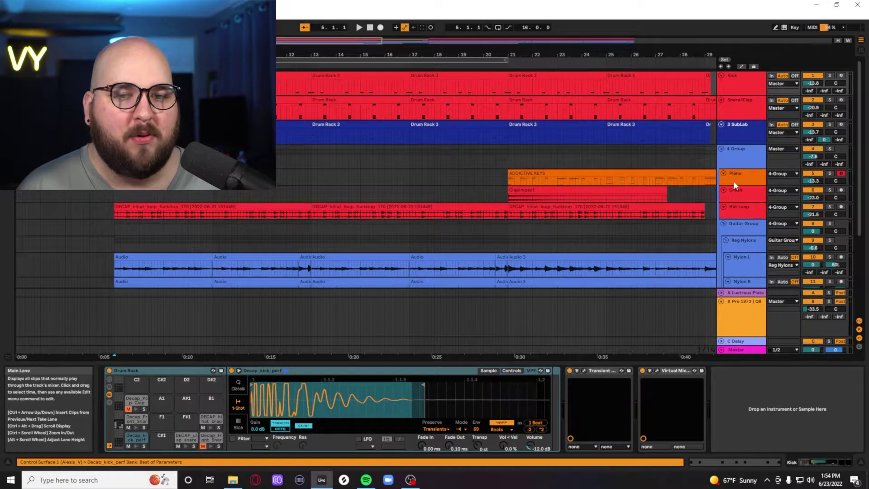
left_click(732, 151)
key("space")
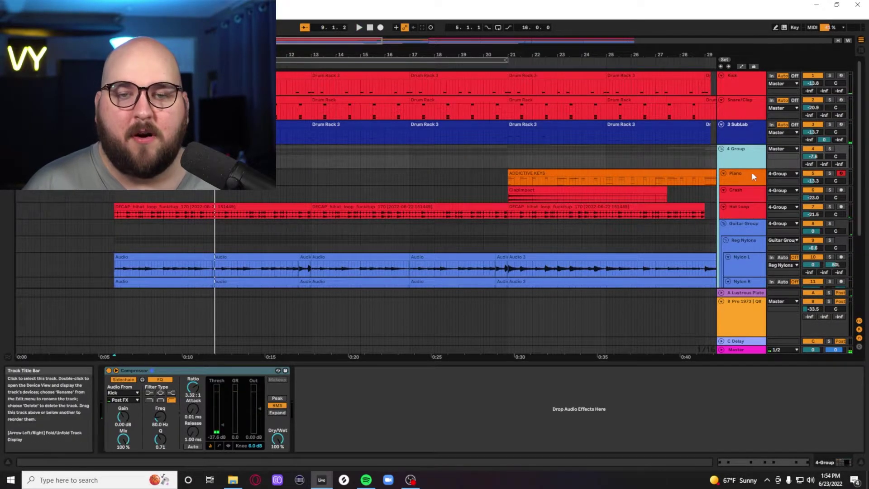
scroll(614, 235, "down", 3)
scroll(613, 234, "down", 3)
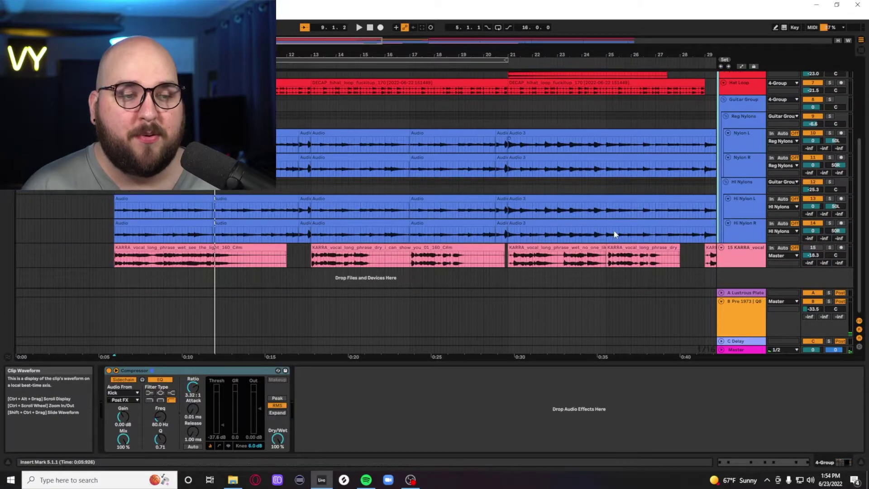
scroll(467, 266, "up", 6)
- Audition the 4 Group soloed from bar 5, and play it again with the drums and SubLab included
left_click(830, 149)
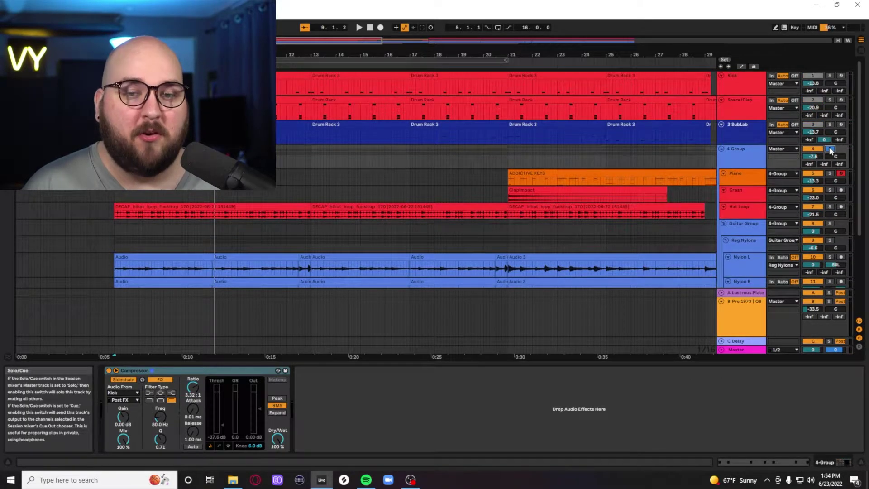
key("space")
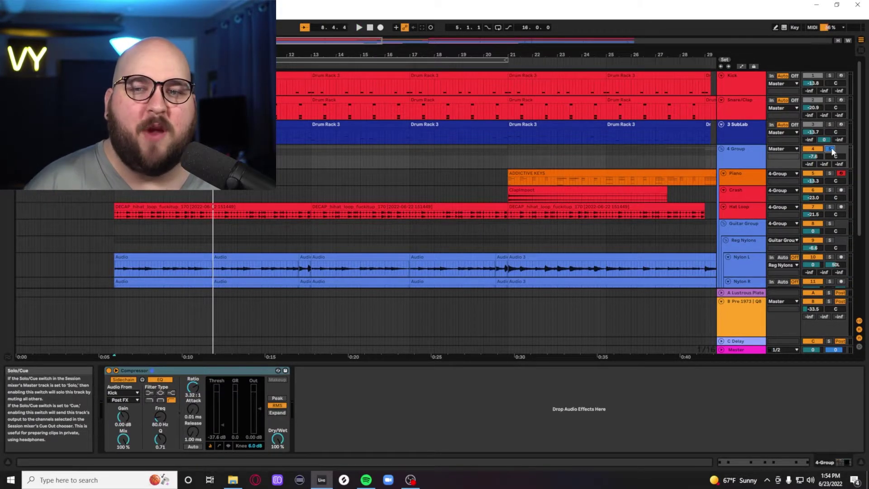
key("space")
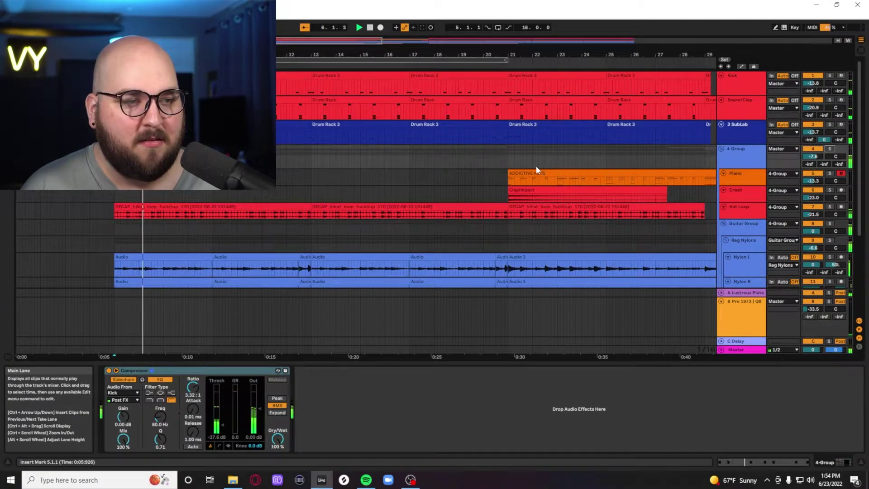
key("space")
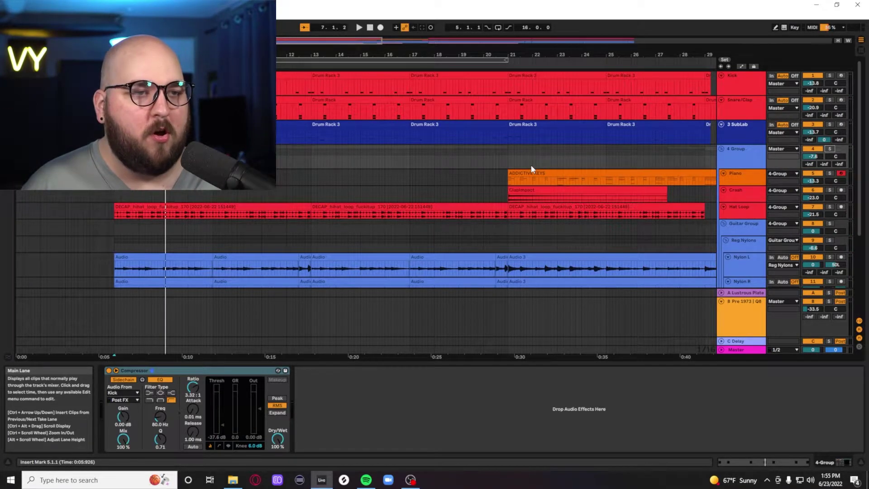
- Select the Hat Loop clip spanning bars 5 to 13 and solo the Hat Loop track
left_click(310, 213)
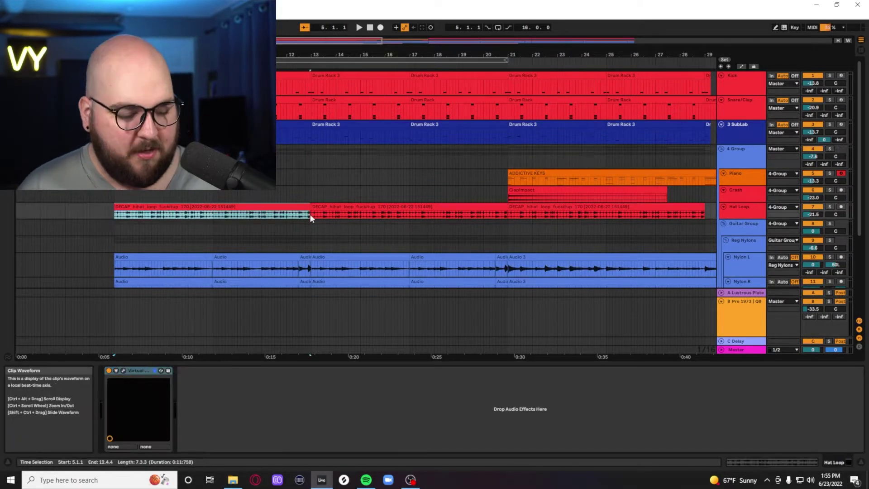
key("z")
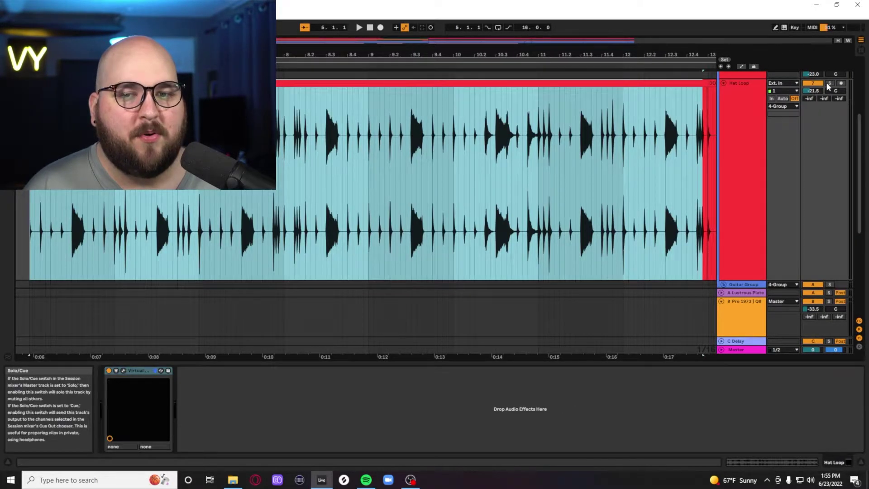
left_click(829, 83)
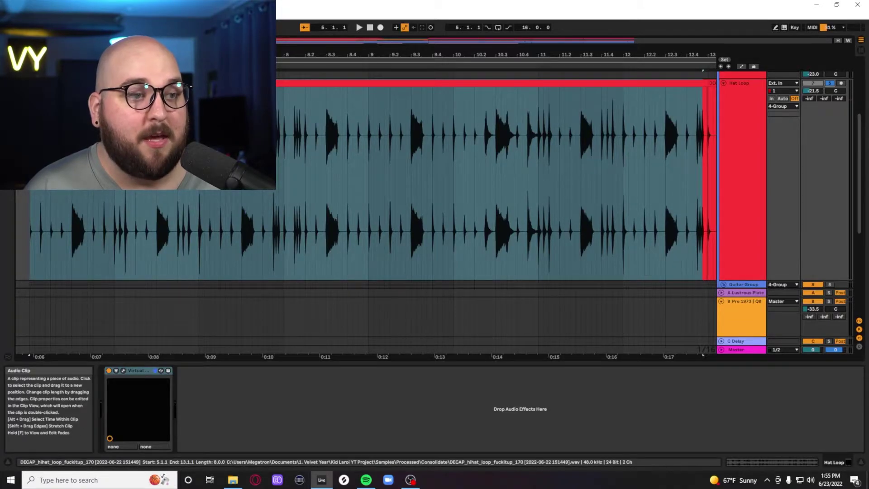
left_click(705, 83)
scroll(679, 136, "up", 2)
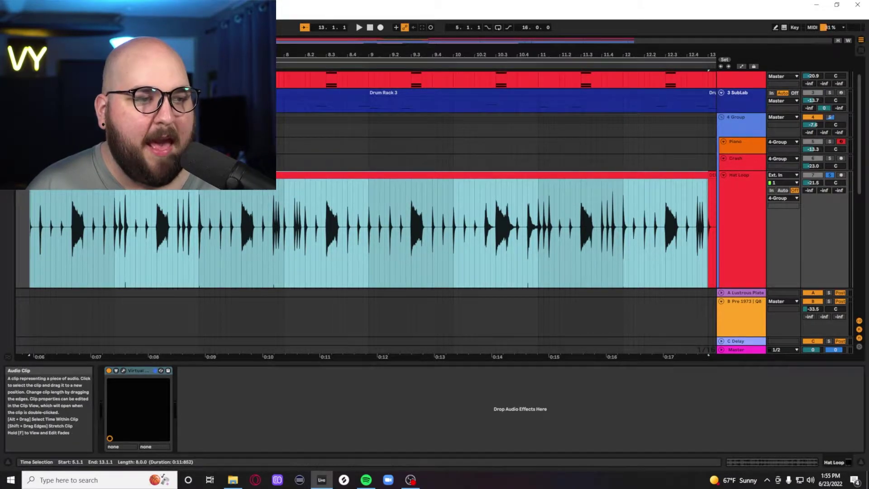
- Open the Hat Loop's Virtual Mix Rack, examine its FG-S, FG-Dynamics, Revival and Trimmer chain, and play the loop through it
key("x")
left_click(123, 370)
left_click_drag(405, 121, 476, 44)
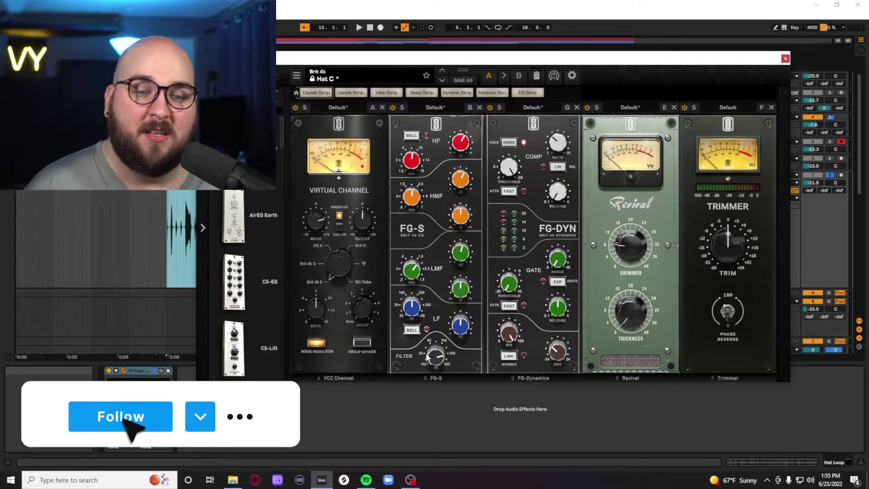
left_click(632, 259)
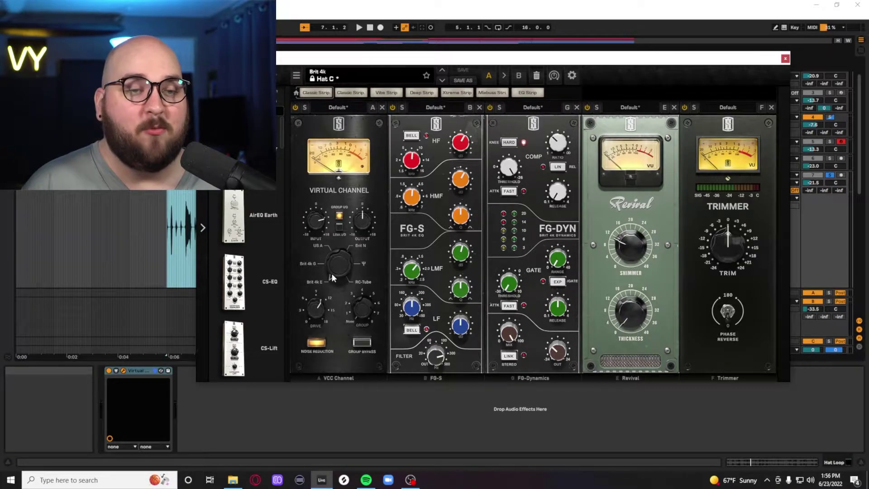
key("space")
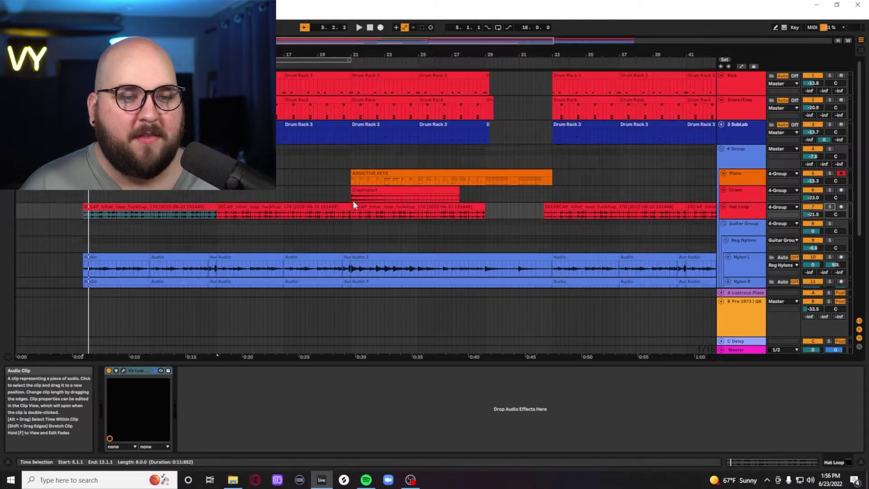
- Select the Crash clip starting at bar 21, solo the Crash track and play it
left_click_drag(354, 200, 351, 199)
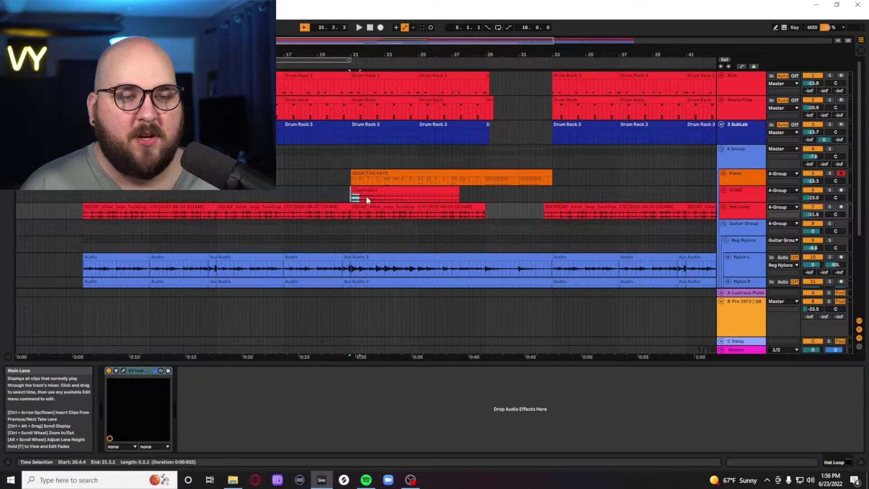
left_click_drag(464, 198, 461, 197)
key("z")
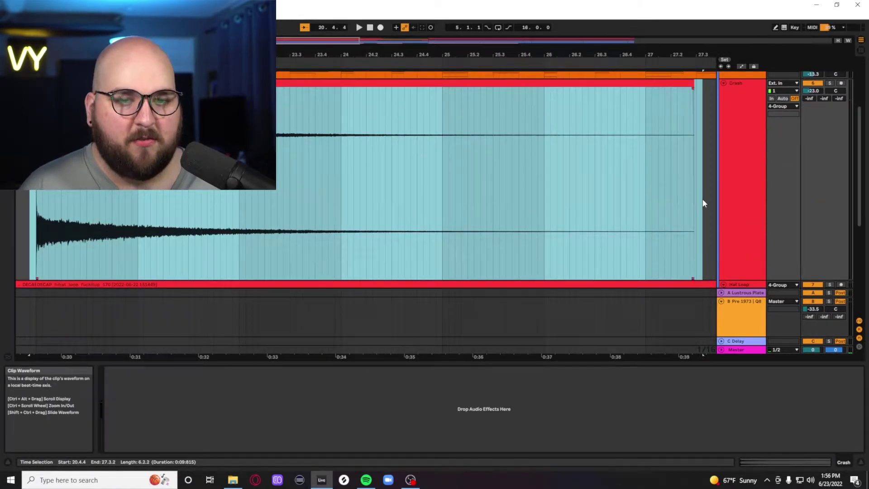
left_click(830, 84)
key("space")
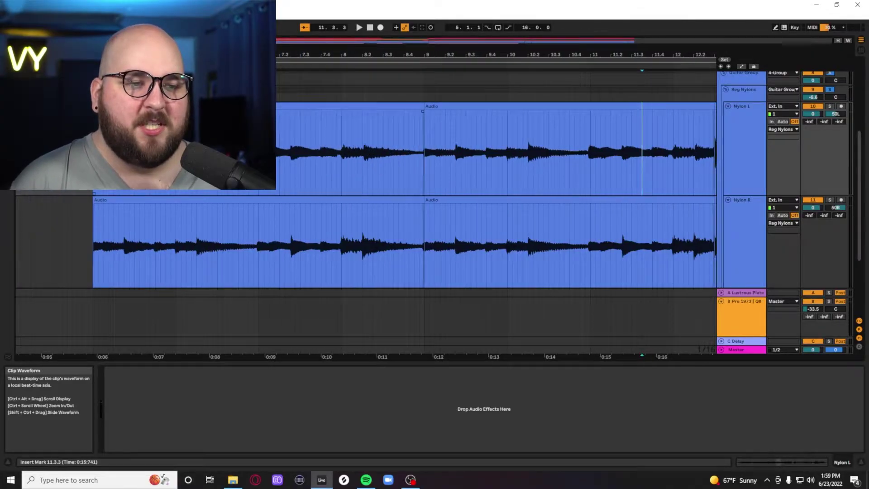
- Play the soloed Reg Nylons guitars from bar 5 with the Nylon L and Nylon R clips in view
scroll(452, 195, "right", 8)
scroll(452, 195, "left", 9)
left_click(112, 154)
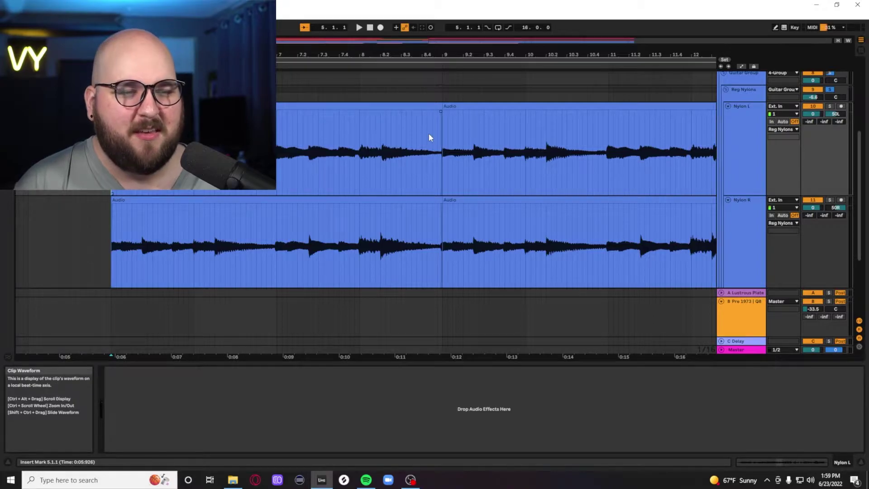
scroll(349, 166, "down", 5)
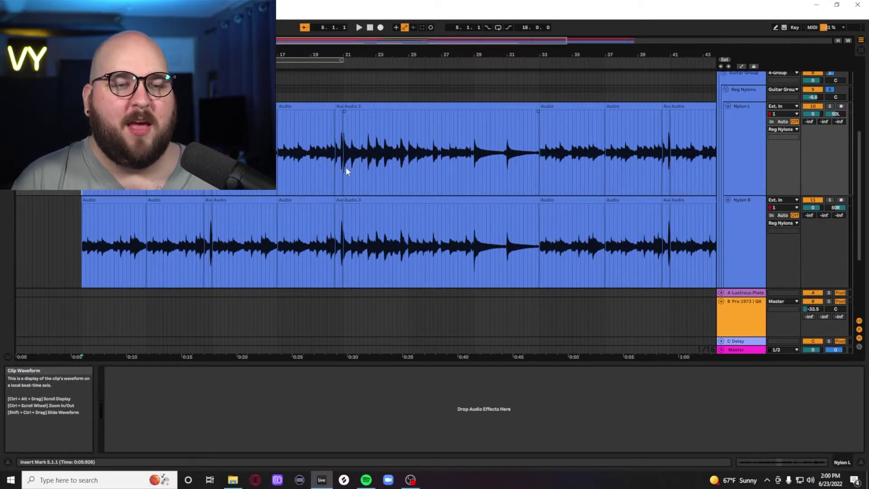
scroll(346, 169, "up", 2)
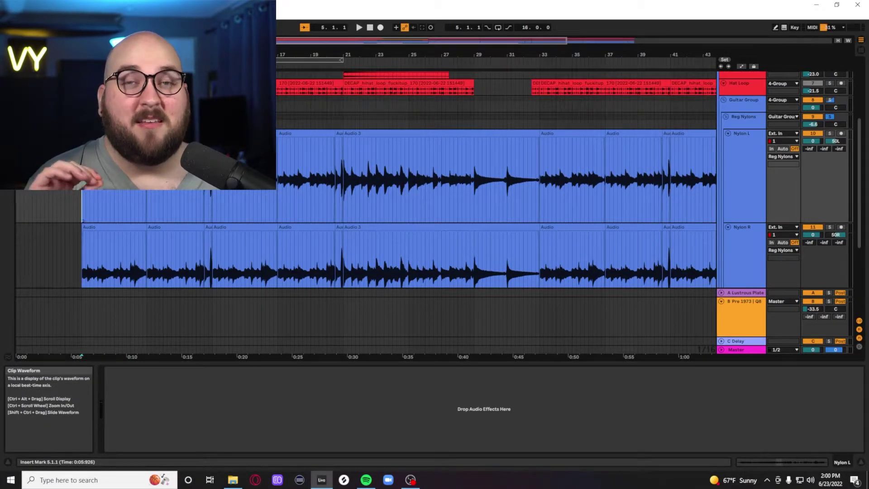
key("space")
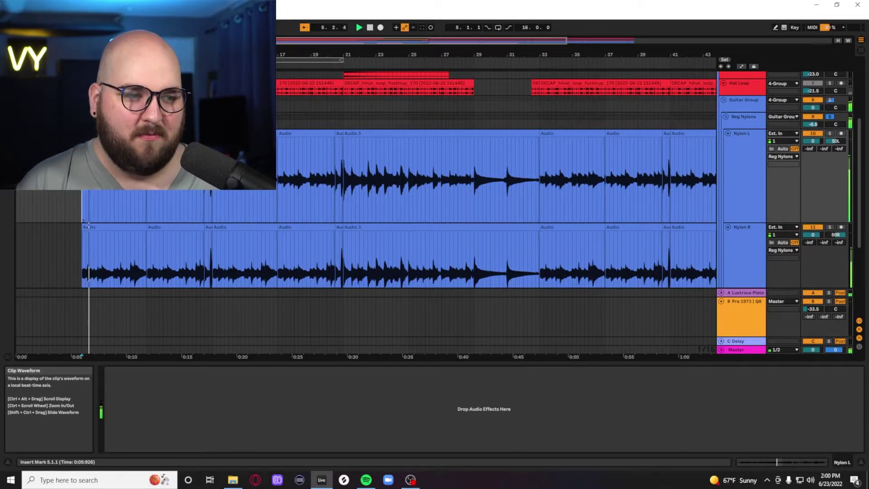
key("space")
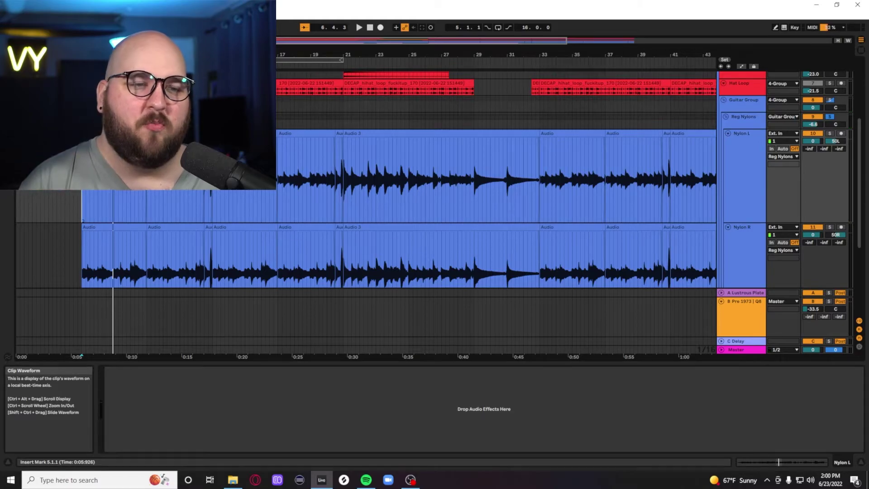
- Play the soloed Reg Nylons guitars from the section starting at bar 21
left_click(343, 183)
key("space")
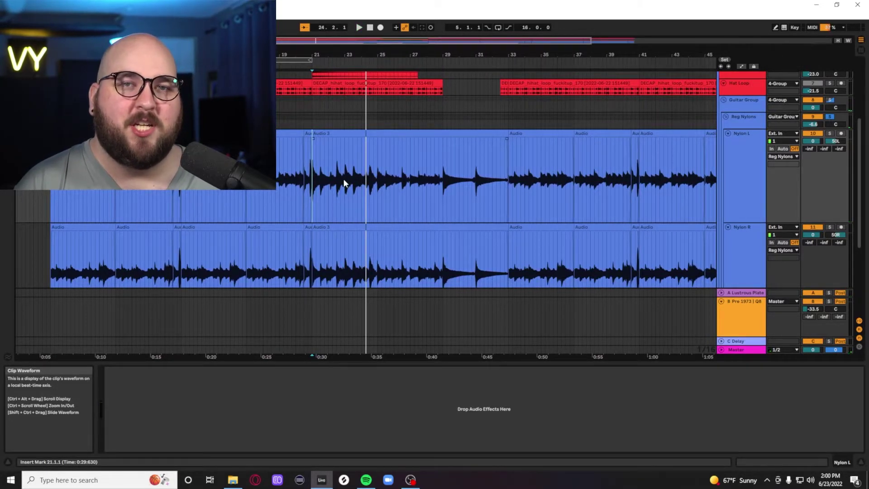
scroll(283, 179, "down", 1)
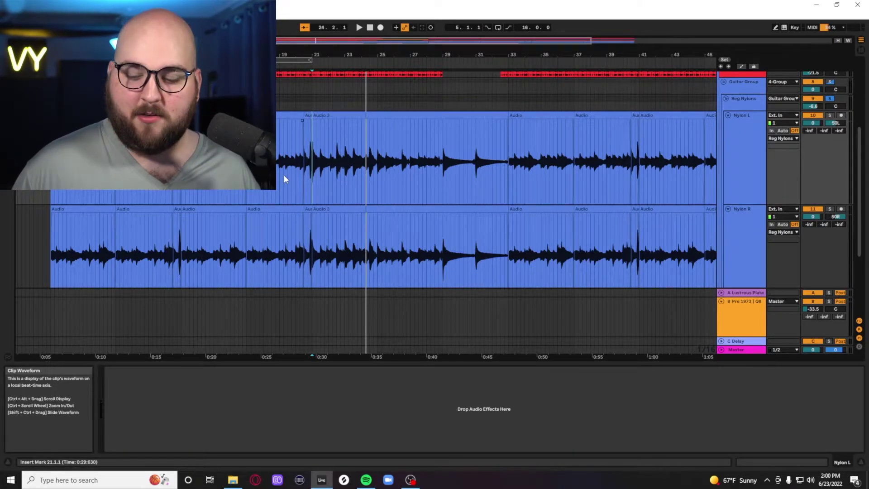
- Open the Reg Nylons group's Virtual Mix Rack, play the guitars through it, examine the Revival shimmer and thickness, and close it
left_click(733, 172)
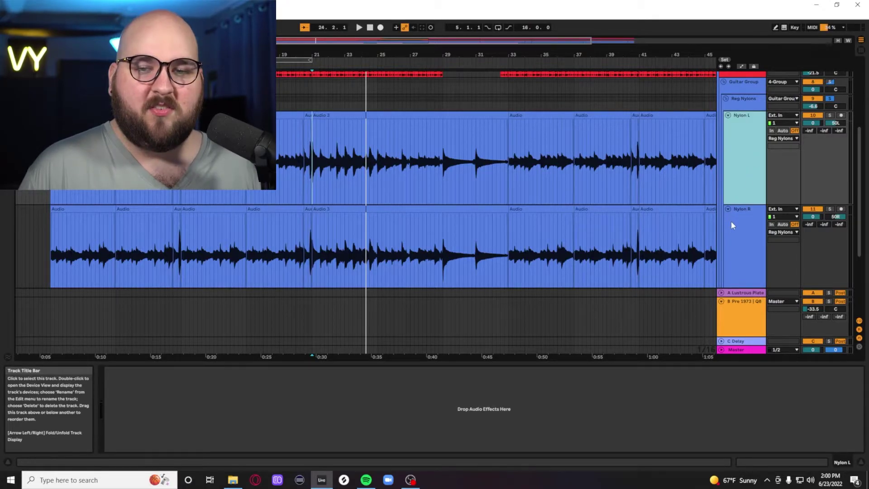
left_click(732, 222, "shift")
key("Up")
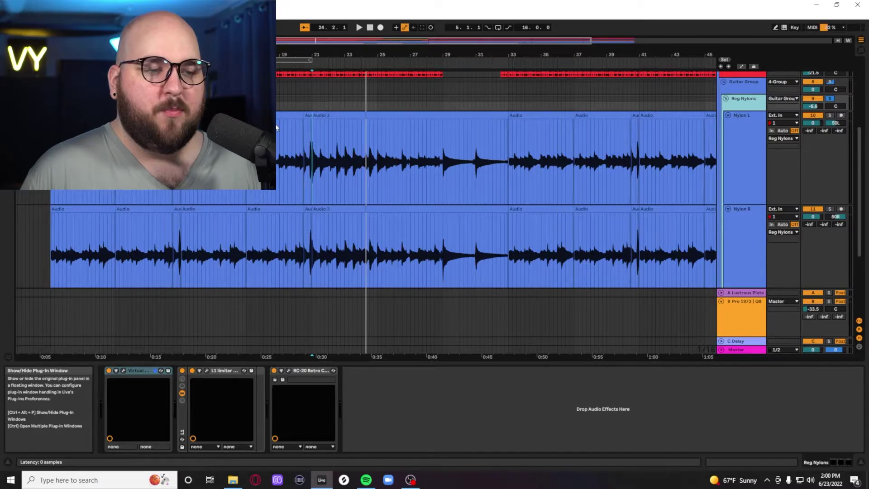
left_click(123, 370)
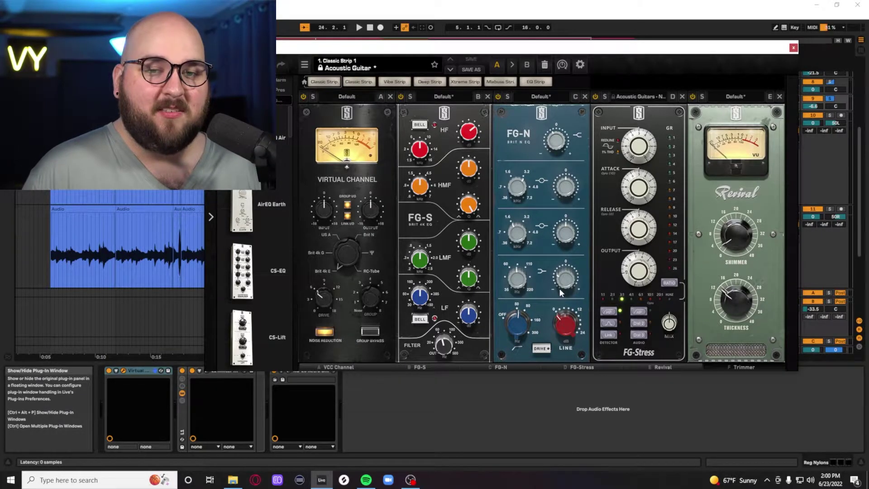
key("space")
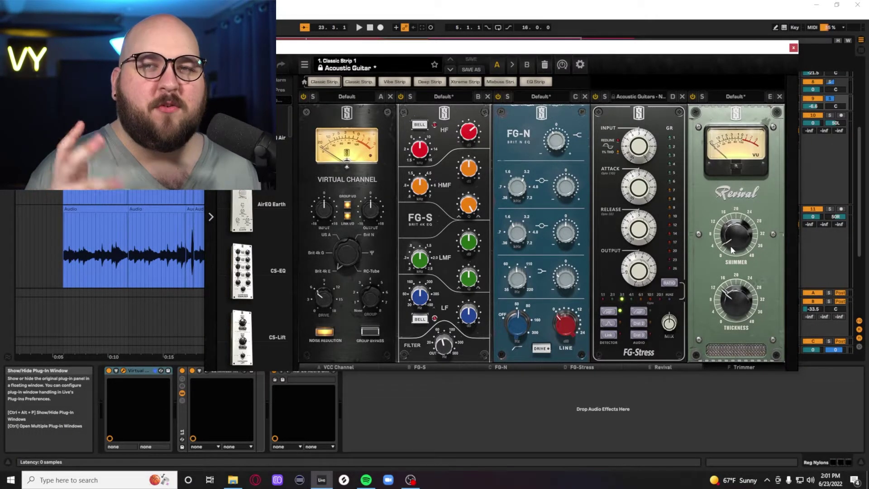
left_click_drag(732, 238, 734, 190)
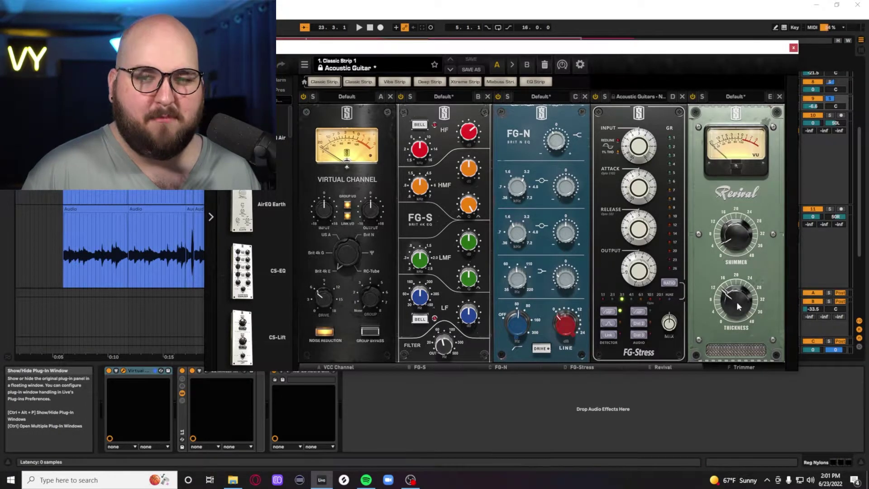
left_click(793, 47)
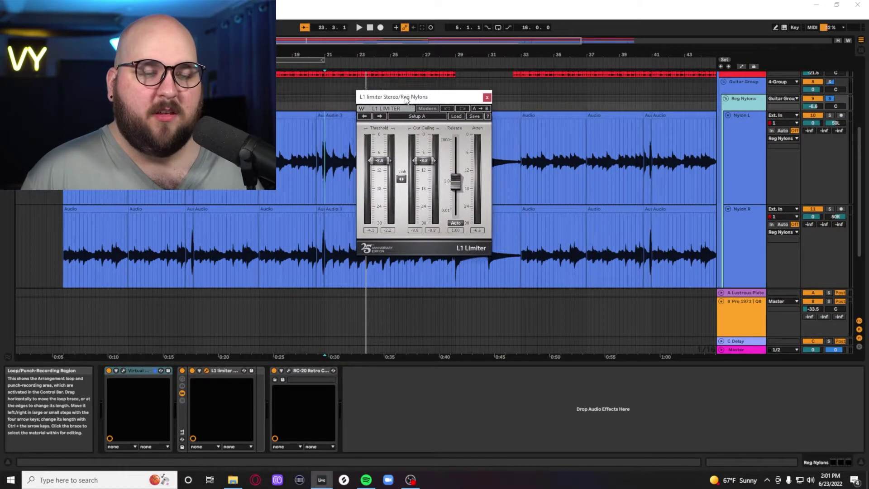
- Examine the Reg Nylons group's L1 Limiter while playing the guitars through it
left_click_drag(405, 97, 414, 94)
key("space")
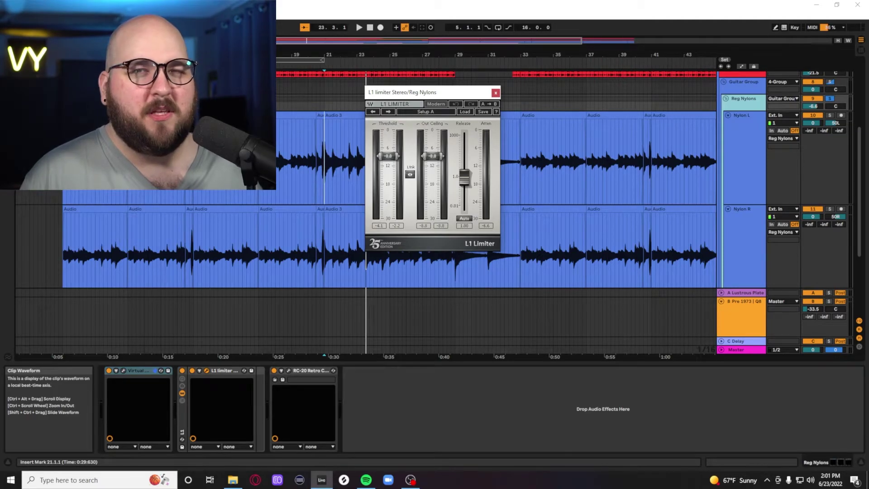
key("space")
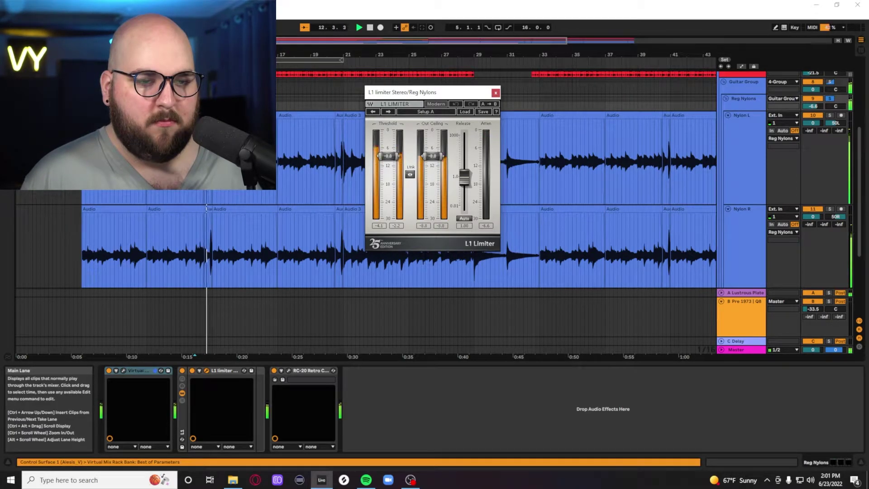
- Open RC-20 Retro Color on the Reg Nylons group, examine its wobble, distort and magnetic settings, and close it
left_click(289, 370)
key("space")
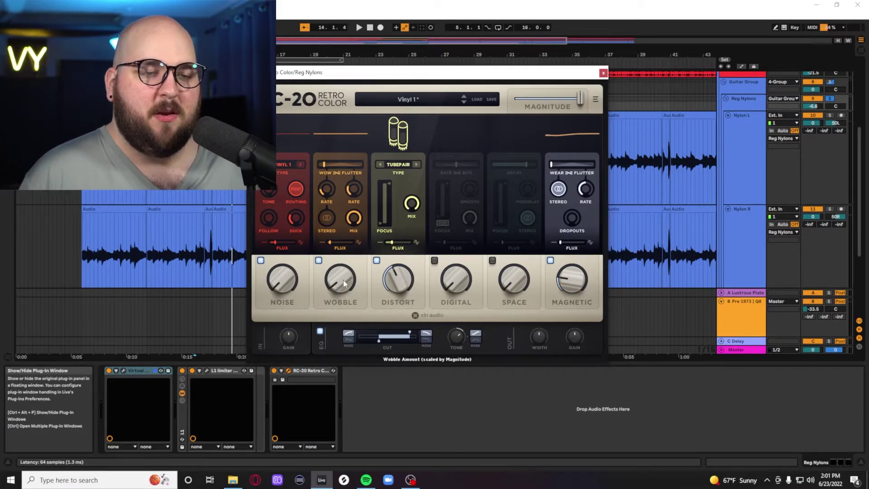
left_click(602, 73)
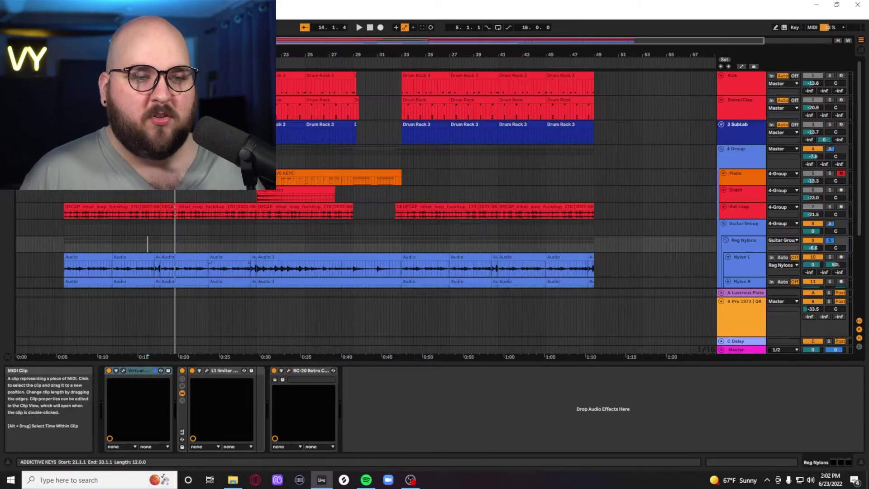
- Select the Hi Nylon L and Hi Nylon R clips from bar 5 to bar 21 and fit them to the view
scroll(249, 193, "down", 3)
left_click_drag(63, 210, 260, 228)
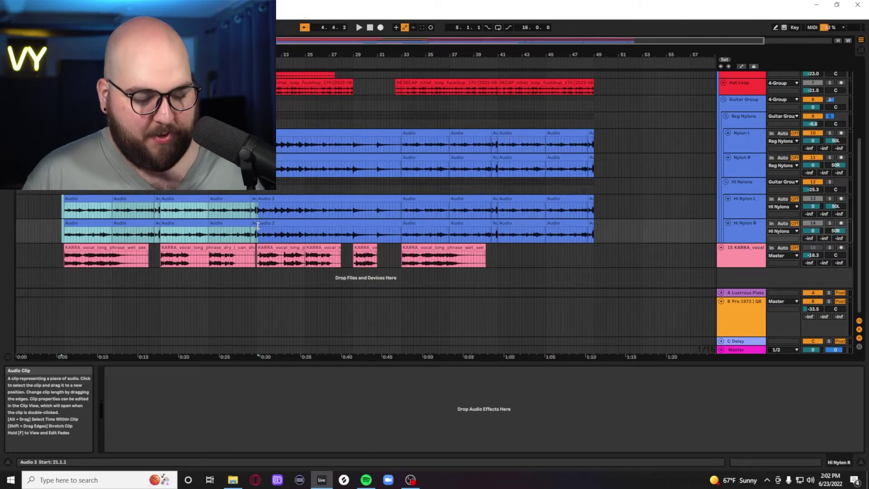
key("z")
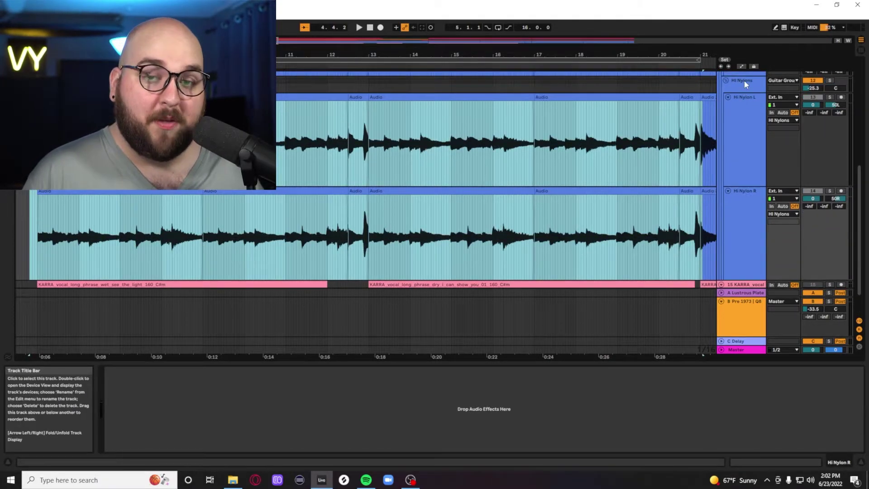
- Go through the Hi Nylons group's device chain and examine the transpose settings in SoundShifter Pitch
left_click(744, 81)
left_click(206, 371)
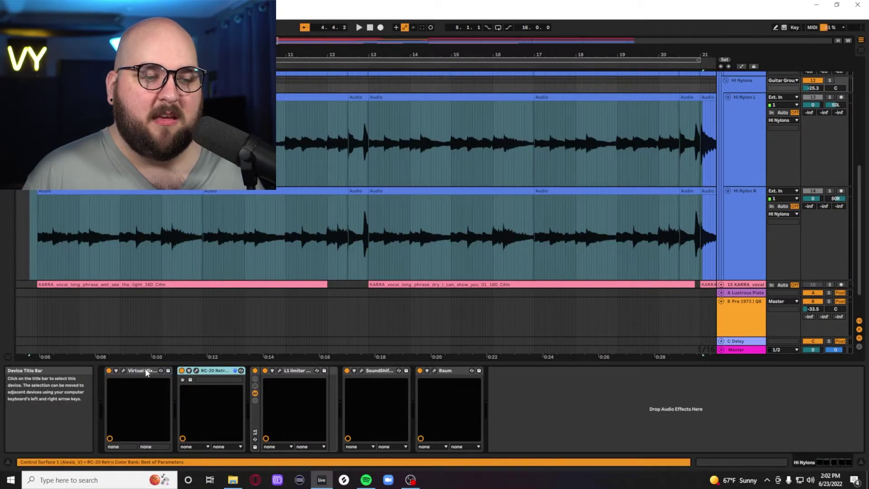
key("Left")
left_click(294, 371)
left_click(361, 370)
left_click_drag(419, 143, 410, 193)
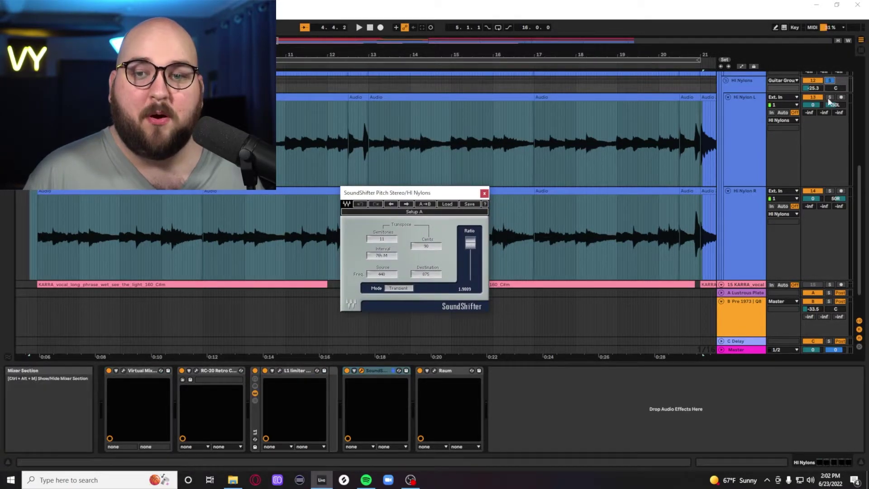
- Open the Raum reverb beside SoundShifter and play the Hi Nylons guitars through the chain
left_click(434, 370)
left_click_drag(627, 176, 573, 171)
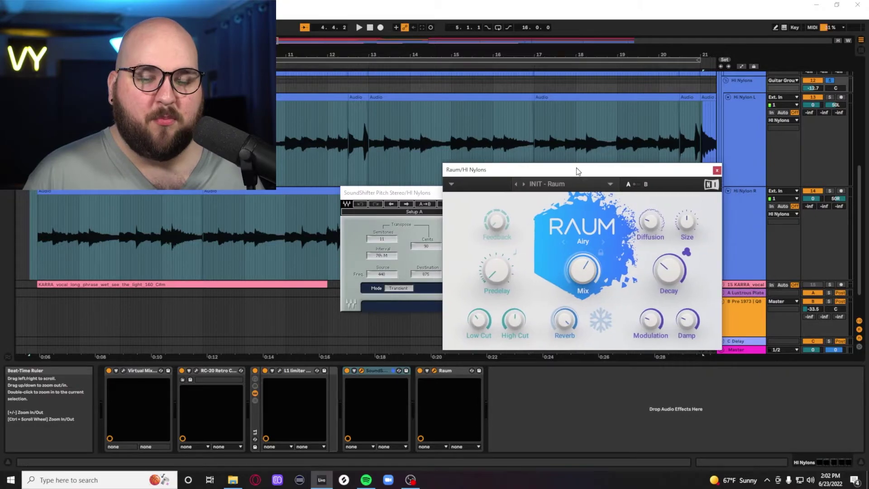
key("space")
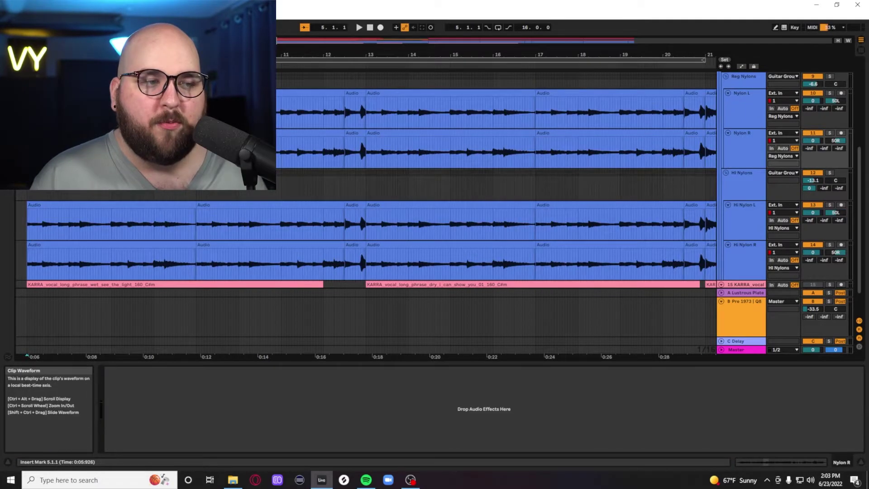
- Select the Hi Nylons group, play the guitars together, and lower the group's volume
left_click(741, 178)
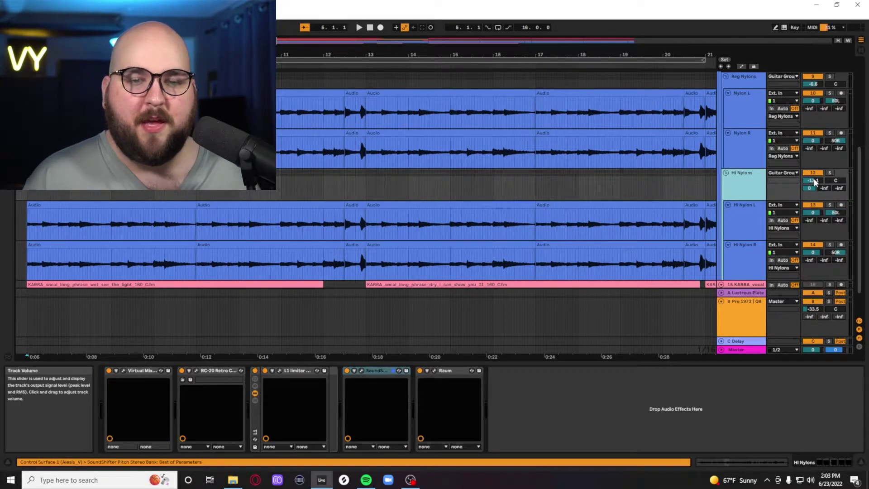
left_click(814, 180)
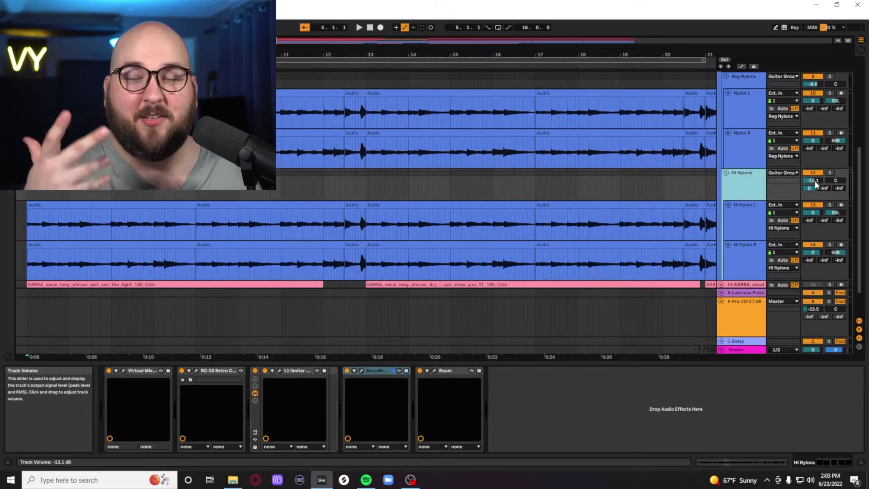
key("space")
mouse_move(814, 180)
left_mouse_down()
mouse_move(814, 199)
mouse_move(813, 173)
mouse_move(813, 197)
left_mouse_up()
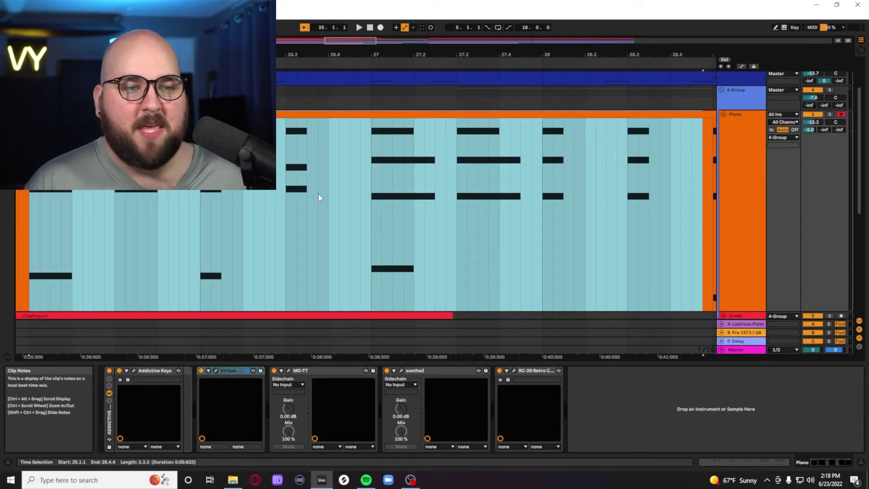
- Solo the Piano track and raise its volume while its part plays from bar 21
left_click(831, 114)
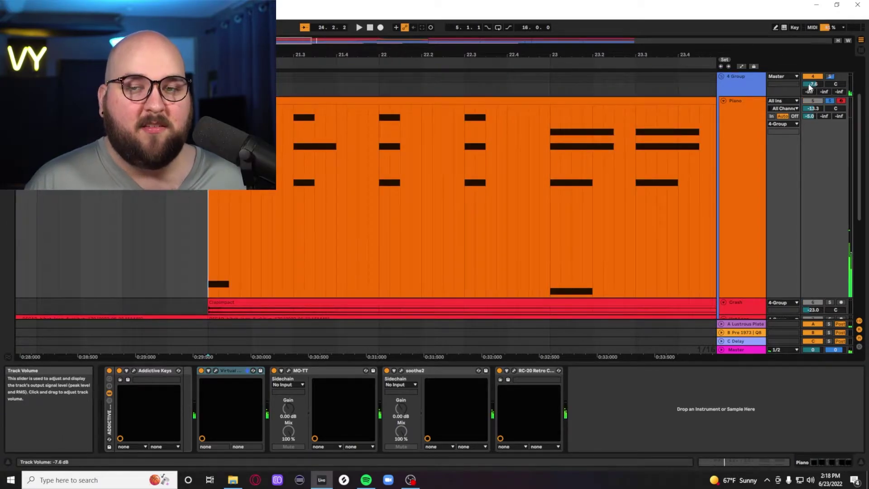
left_click_drag(812, 108, 813, 92)
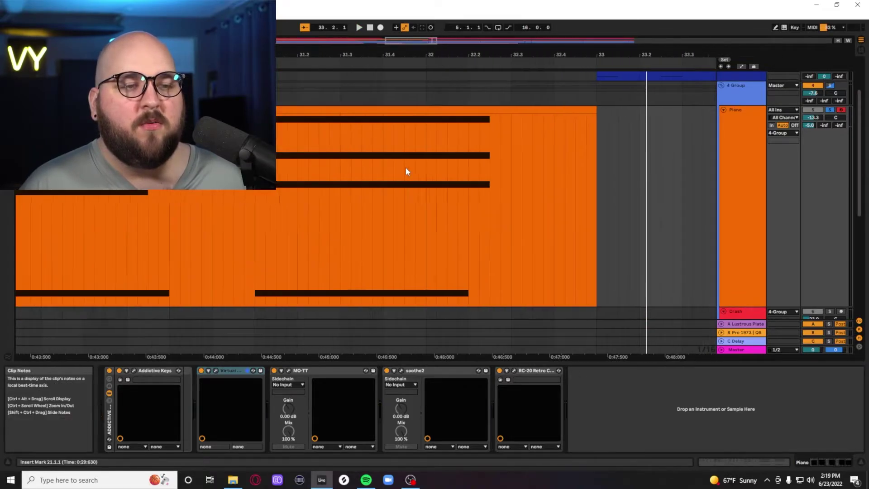
- Examine the sustained piano chords from bar 29 and return the insert marker to the part's start at bar 21
scroll(406, 171, "down", 5)
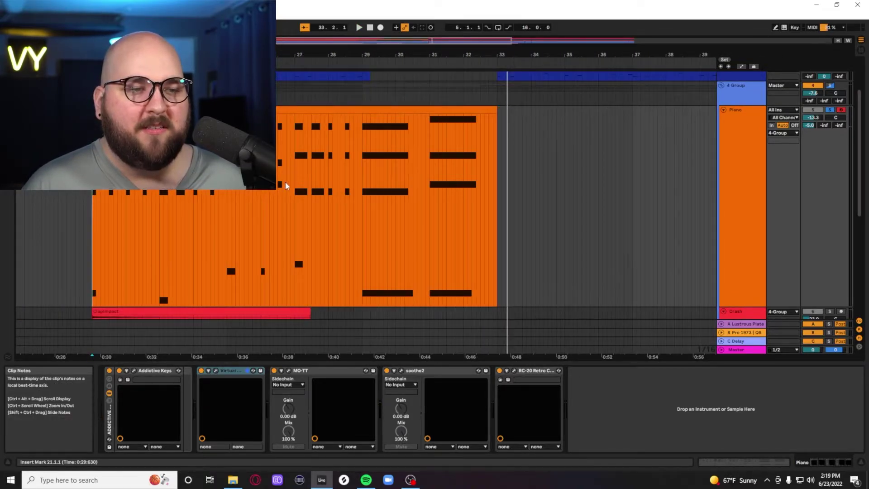
scroll(313, 156, "down", 1)
left_click(365, 128)
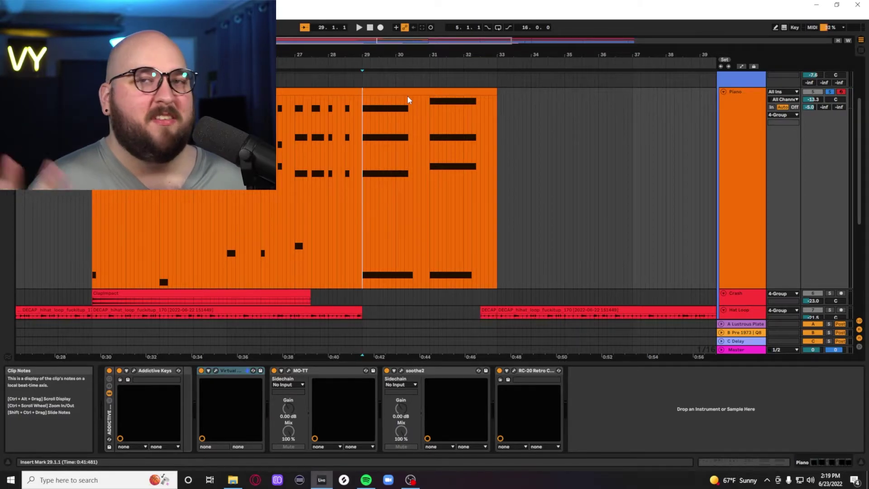
left_click(95, 136)
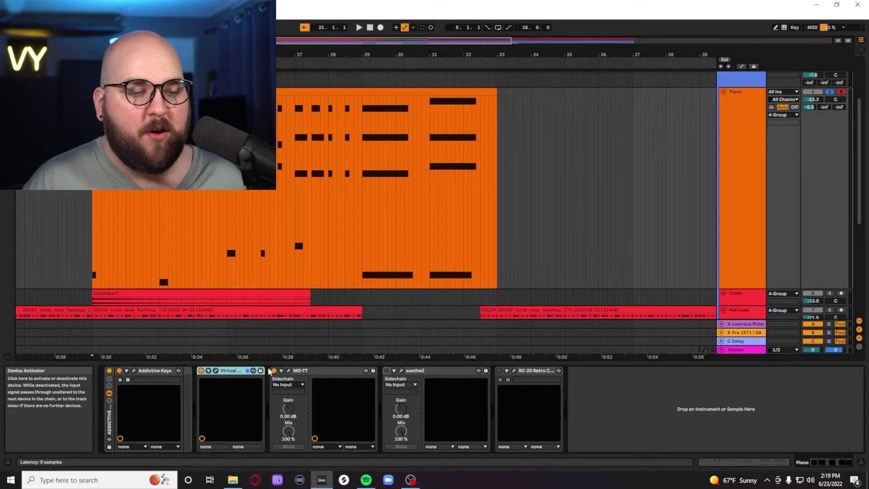
- Open the Piano track's Addictive Keys instrument and play the soloed part from bar 21
left_click(134, 371)
left_click_drag(268, 149, 408, 80)
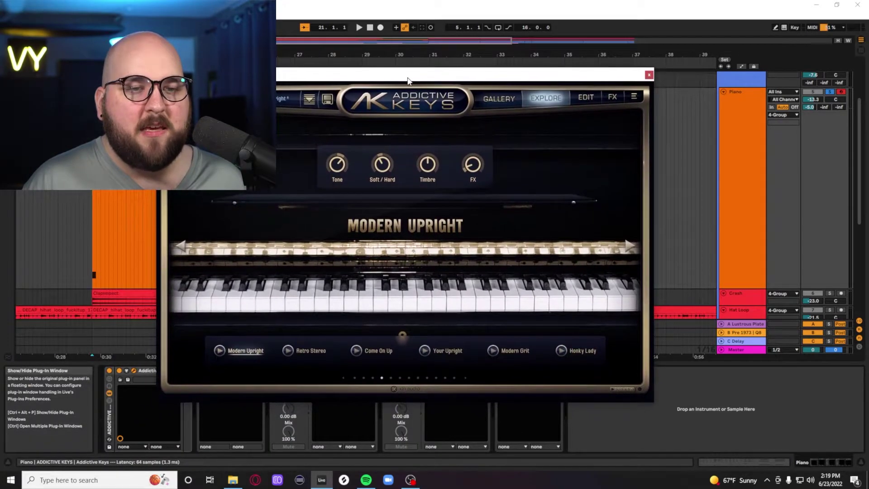
key("space")
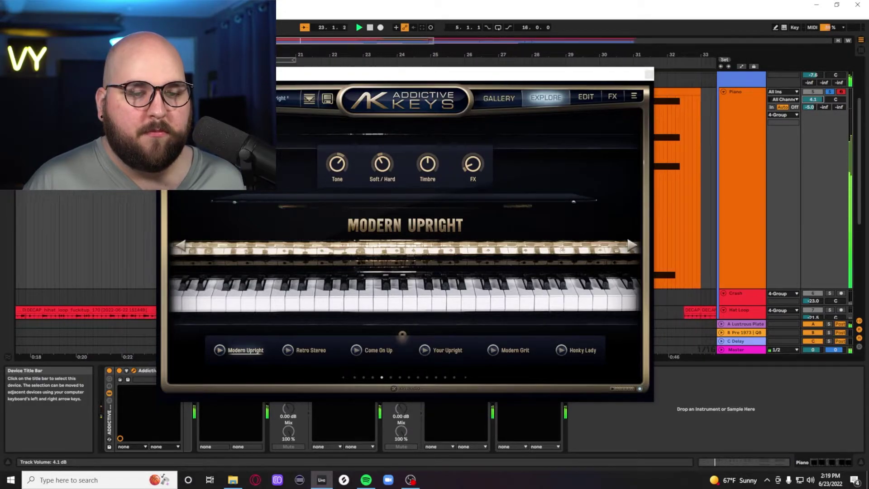
- Open the Piano's Virtual Mix Rack, switch the device on, play the piano through it, and close its window
left_click(216, 370)
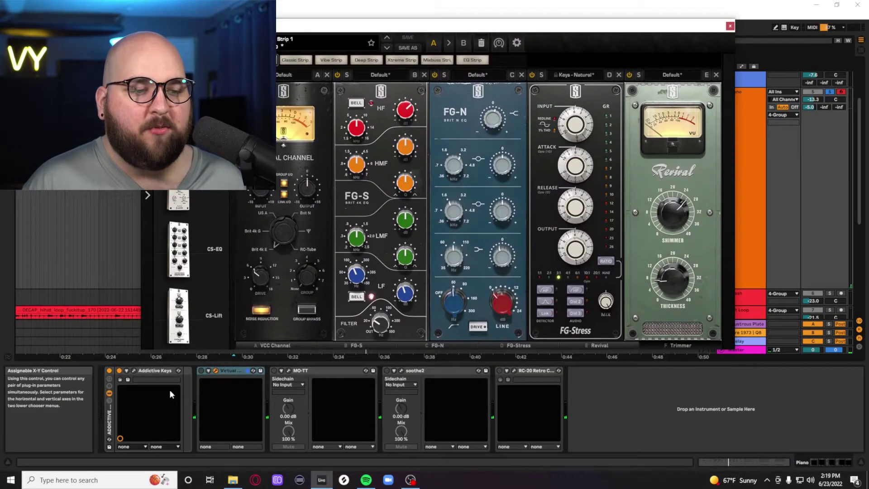
left_click(202, 370)
left_click_drag(356, 25, 358, 83)
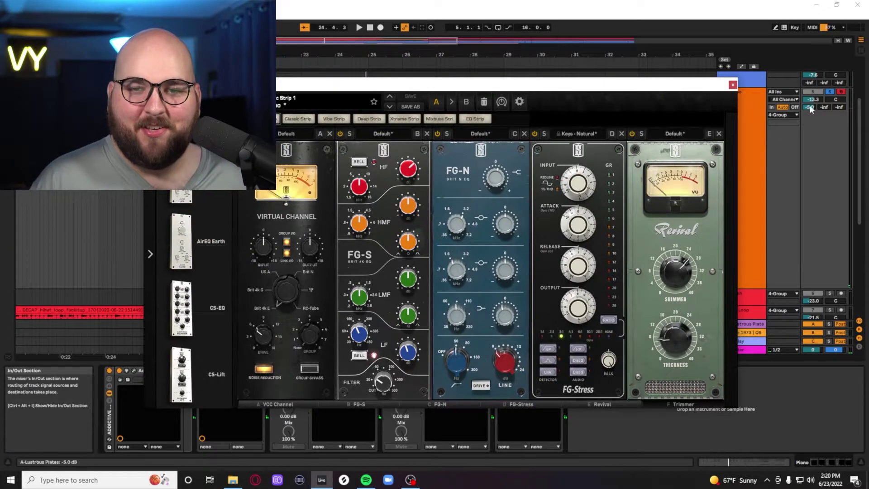
key("space")
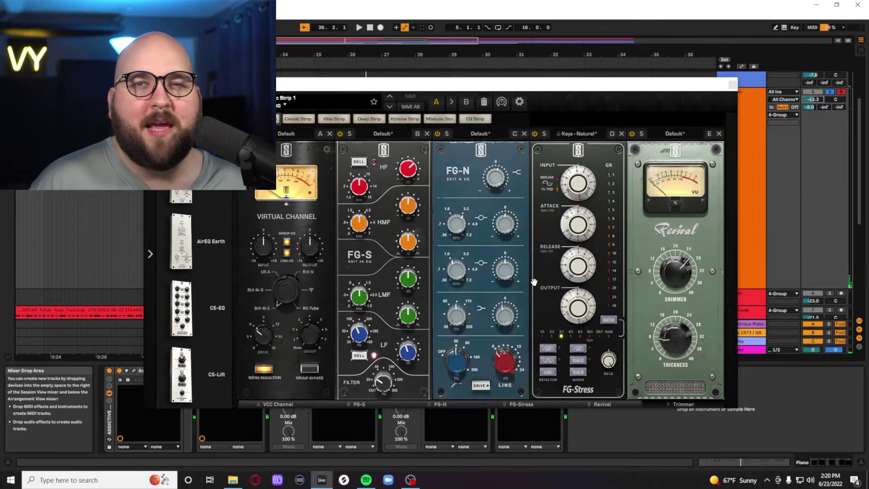
left_click(733, 85)
- Open MO-TT on the Piano and compare it bypassed and active during playback with the track volume raised
left_click(288, 370)
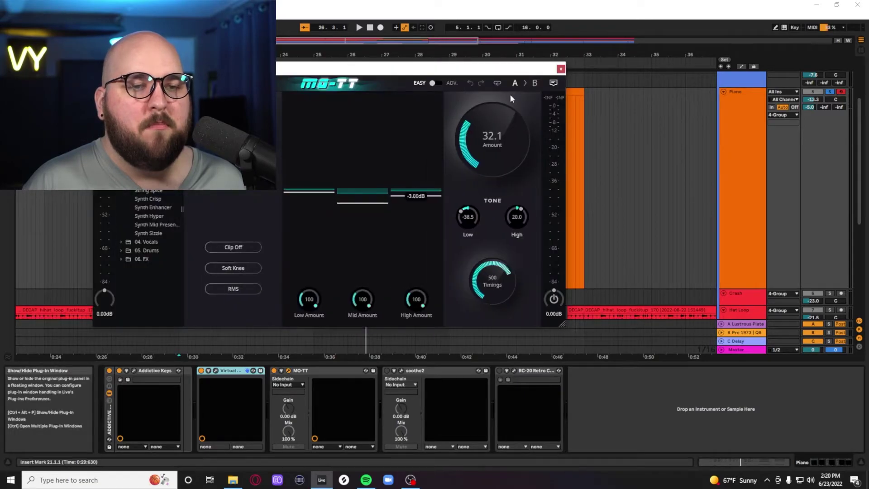
left_click_drag(816, 103, 816, 88)
key("space")
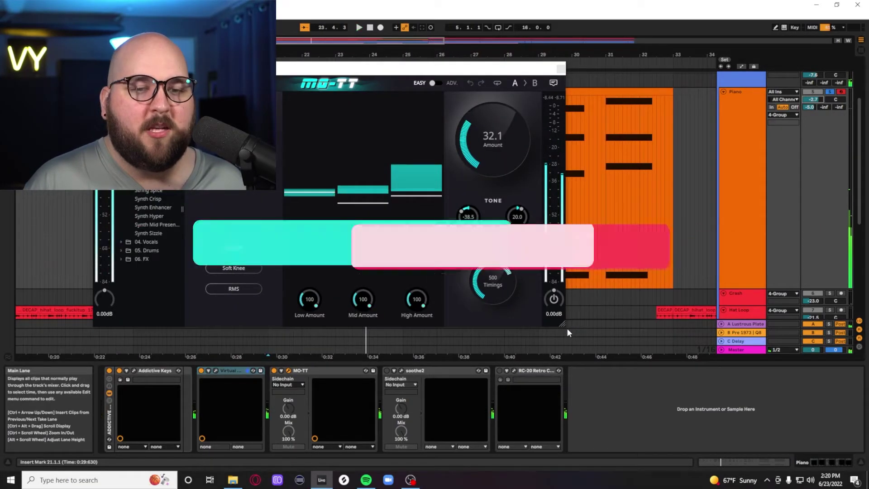
left_click(553, 299)
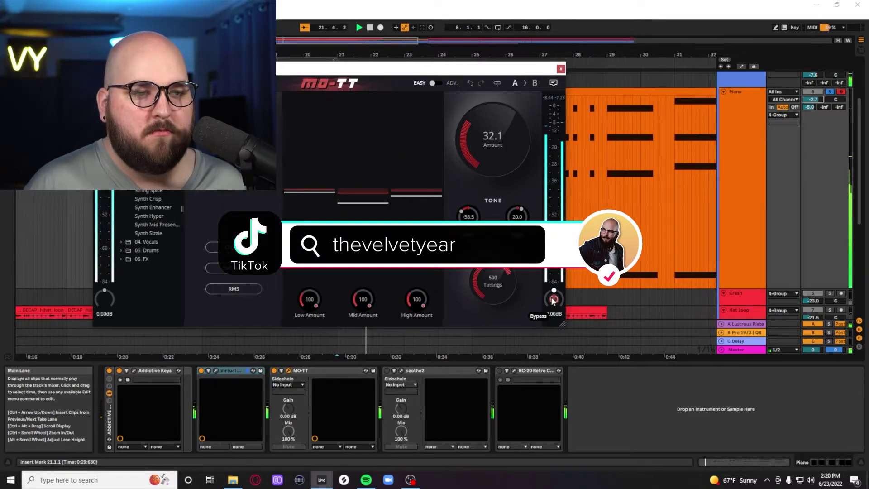
left_click(553, 300)
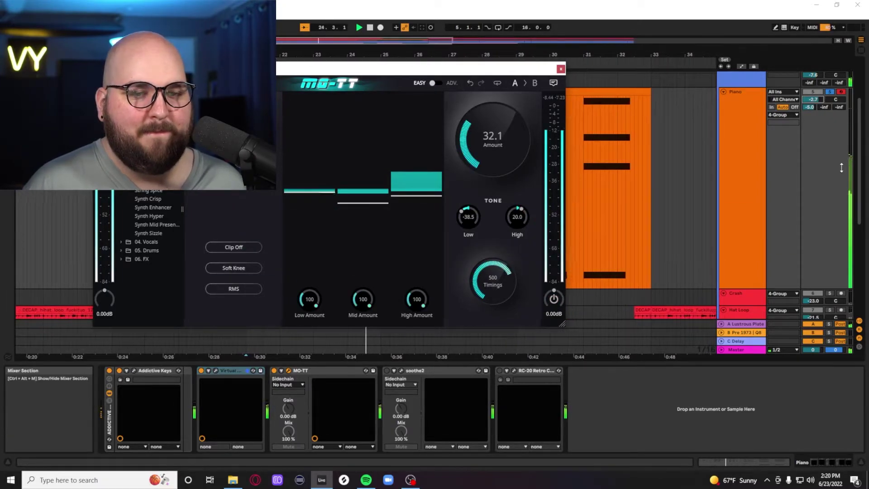
- Open soothe2 on the Piano with the device switched on, move its window clear, and play the part
left_click(400, 370)
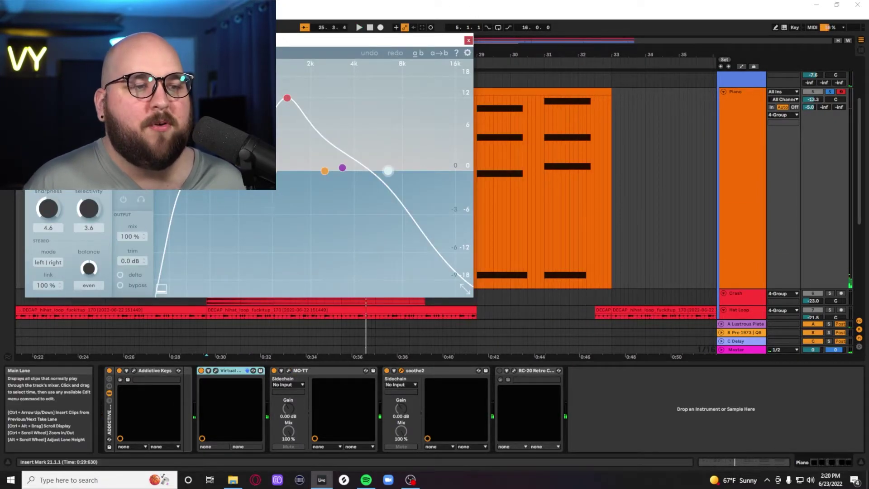
left_click_drag(226, 40, 248, 74)
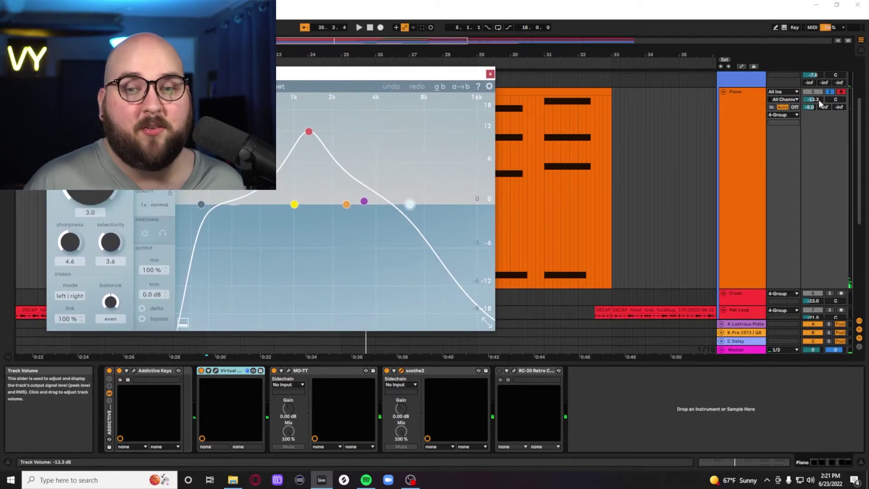
key("space")
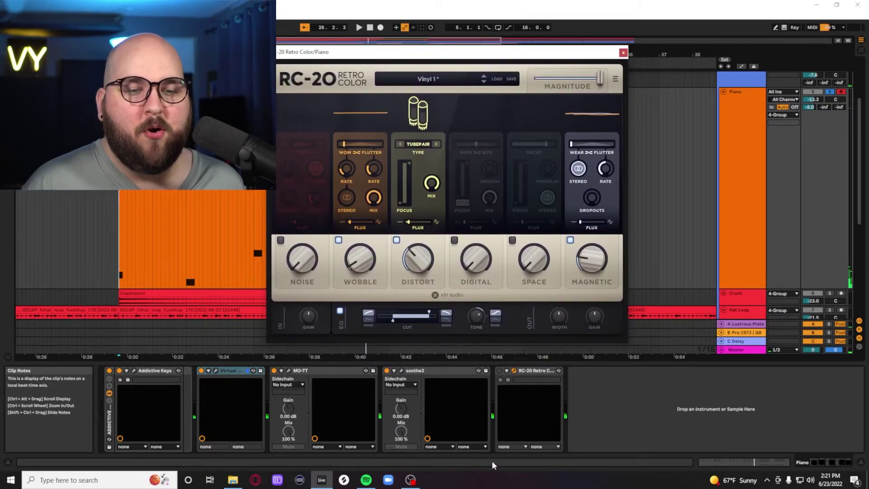
- Switch on the Piano's RC-20 Retro Color and play the soloed part through it
left_click(500, 371)
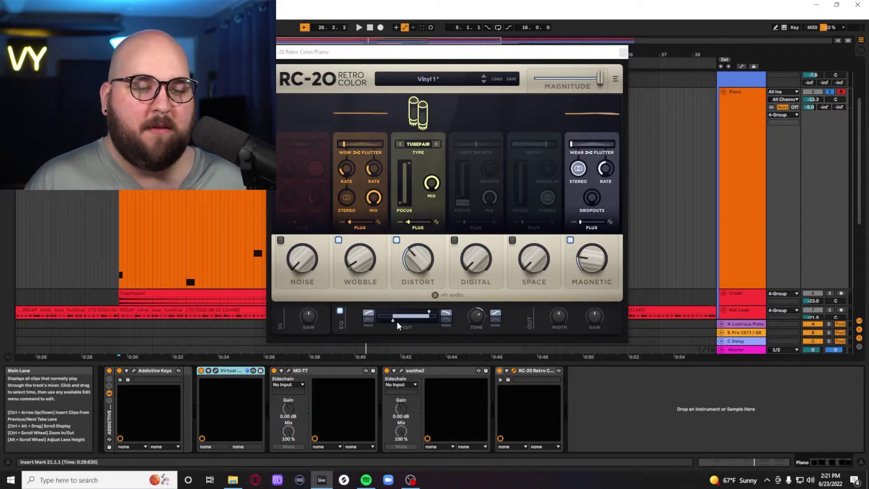
key("space")
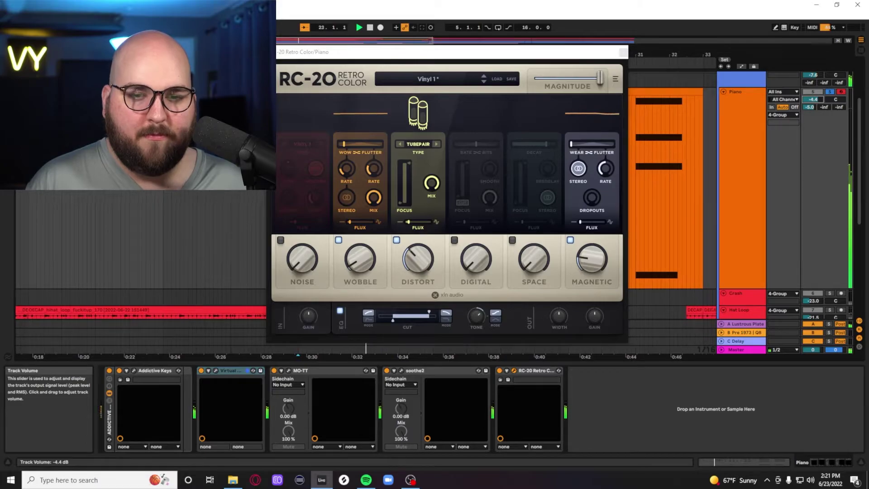
left_click(829, 92)
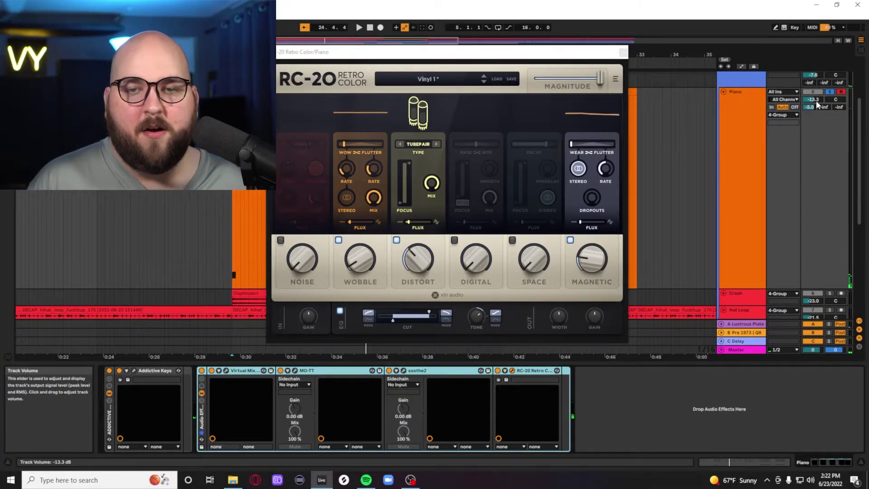
- Play the piano with its grouped effects rack bypassed and active, temporarily raising the track volume to hear the difference
key("space")
left_click_drag(813, 100, 813, 90)
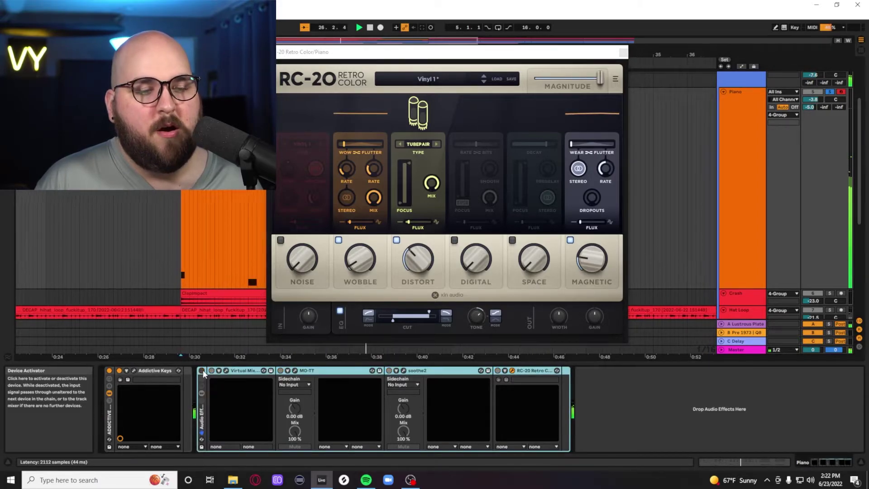
left_click_drag(813, 99, 813, 102)
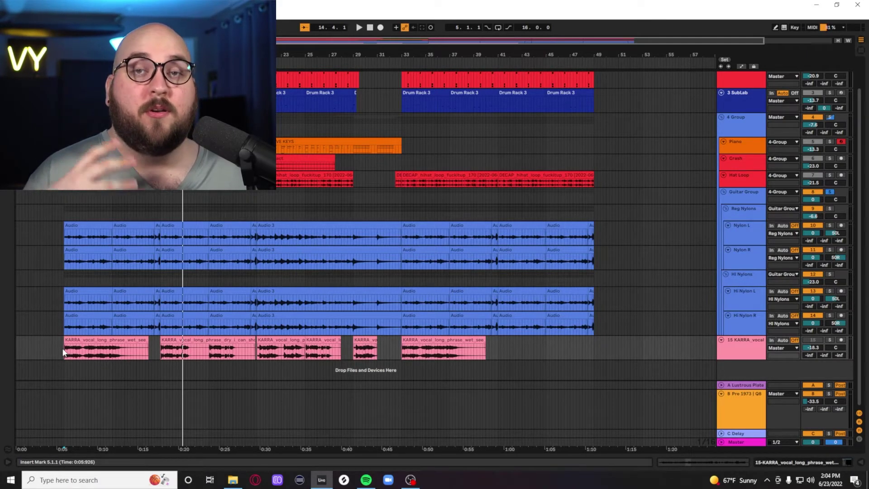
- Zoom in on the KARRA vocal clips to inspect their phrases, and place the insert marker at bar 5
scroll(64, 353, "up", 3)
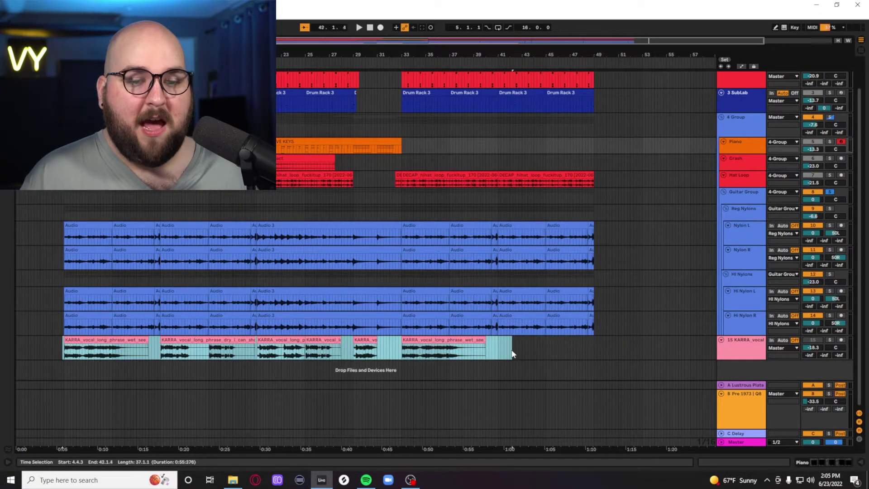
left_click_drag(514, 345, 485, 345)
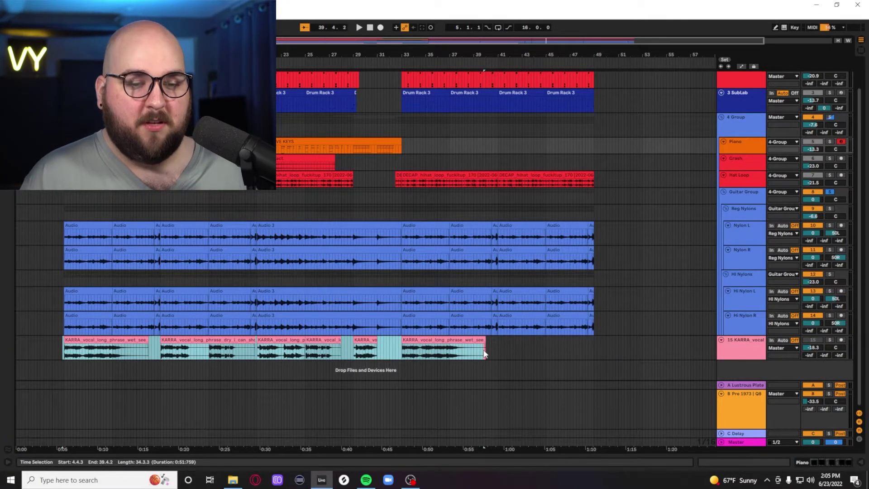
key("z")
left_click_drag(33, 245, 306, 246)
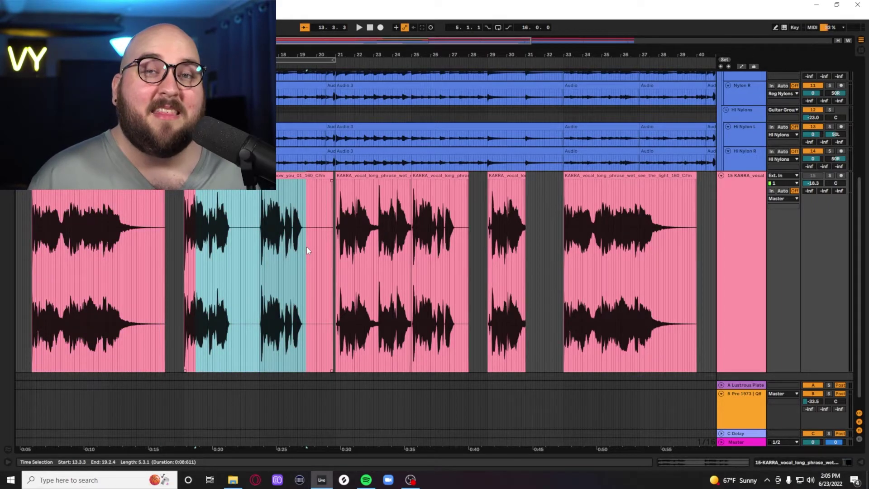
left_click(306, 246)
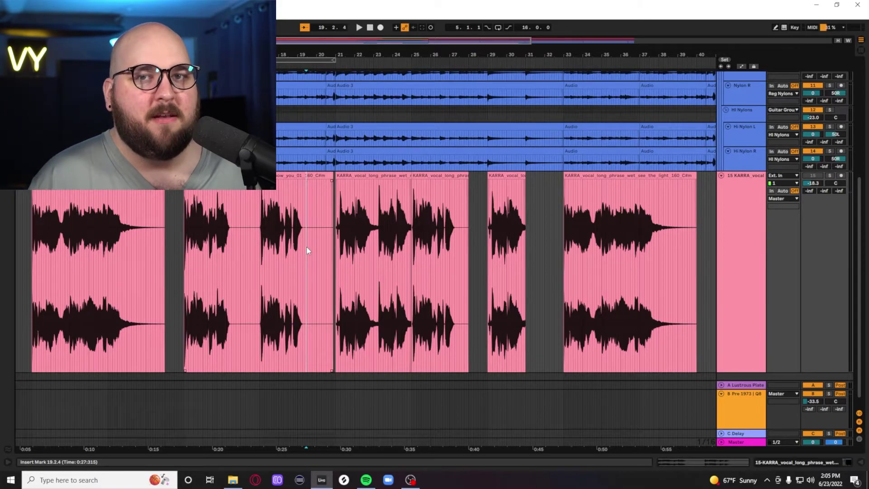
left_click(106, 253)
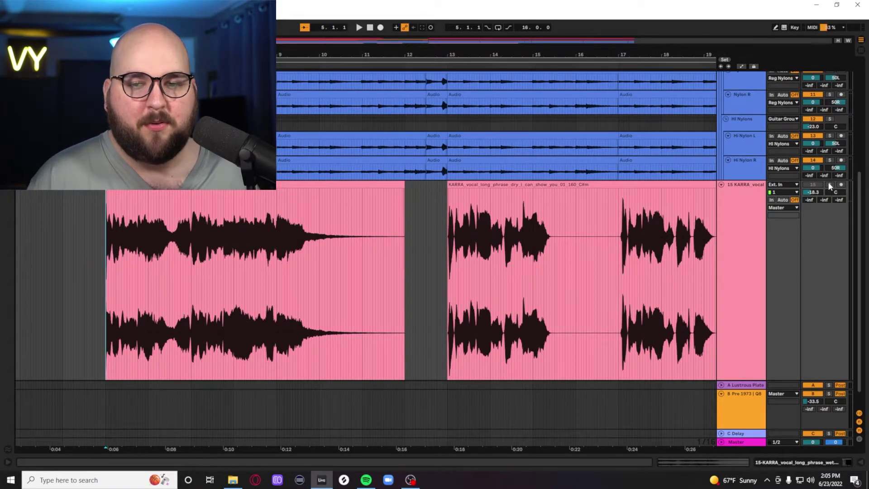
- Unmute the KARRA vocal track and play its phrases from bar 13
left_click(813, 185)
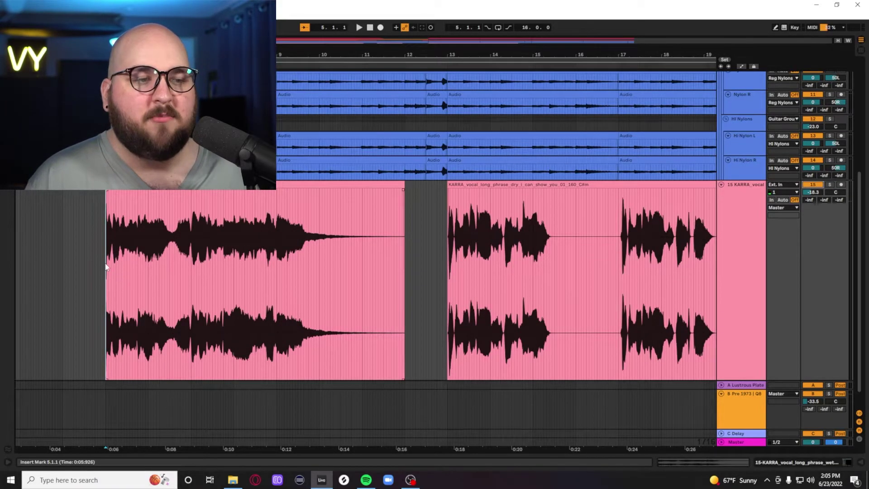
left_click(449, 263)
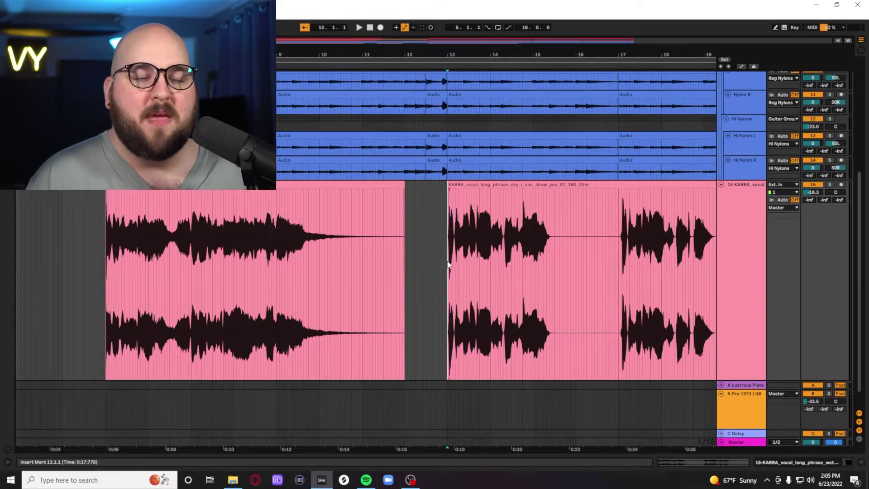
key("space")
key("plus")
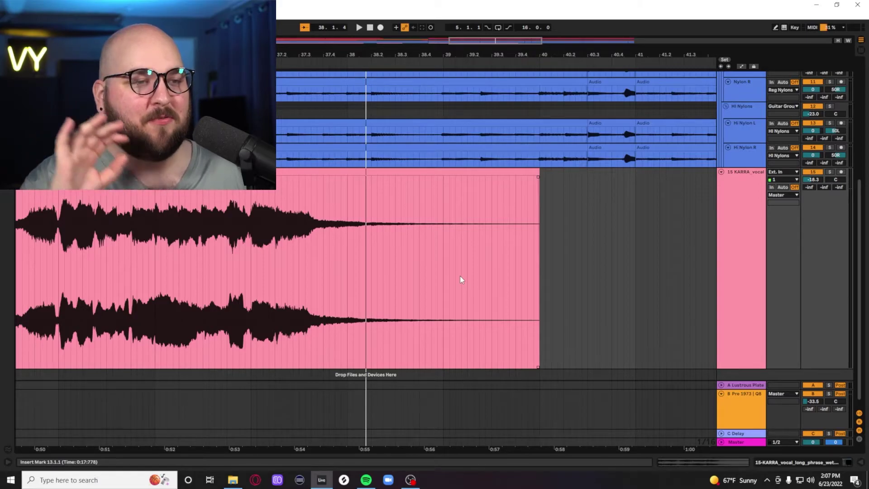
- Return to the full arrangement, show the Master track's effect chain, and open its first Pro-Q 3
key("x")
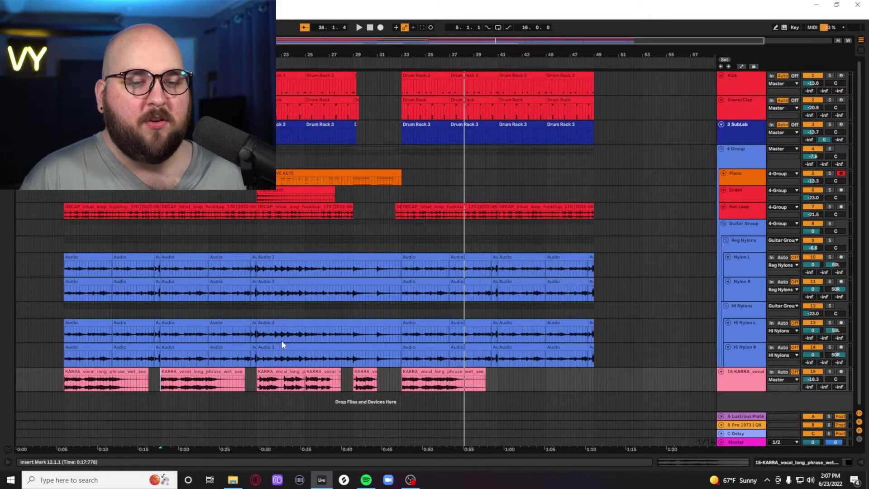
key("x")
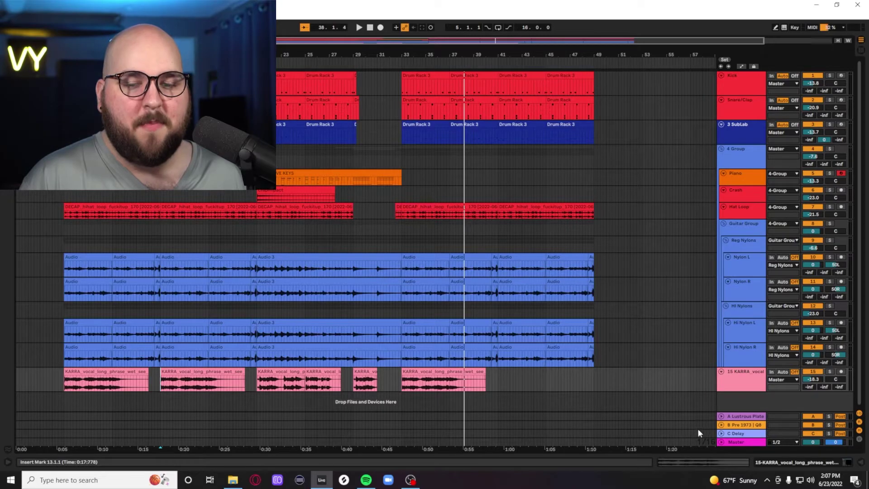
double_click(724, 443)
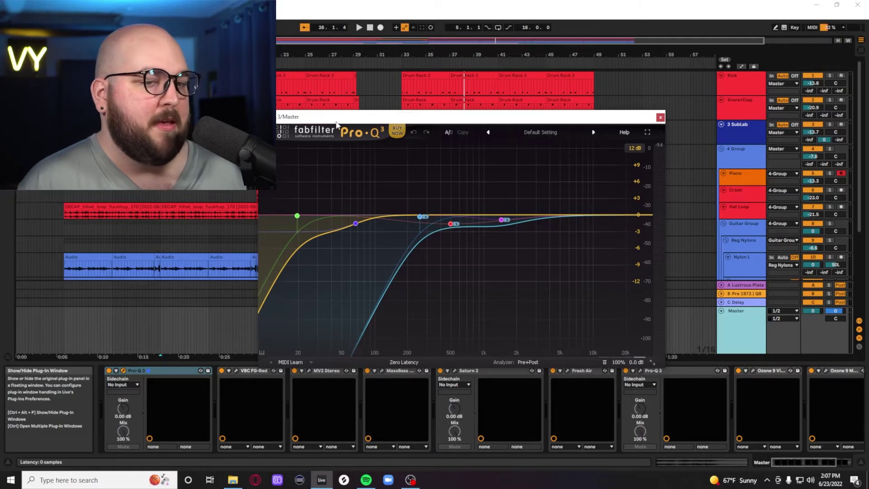
left_click_drag(337, 118, 325, 135)
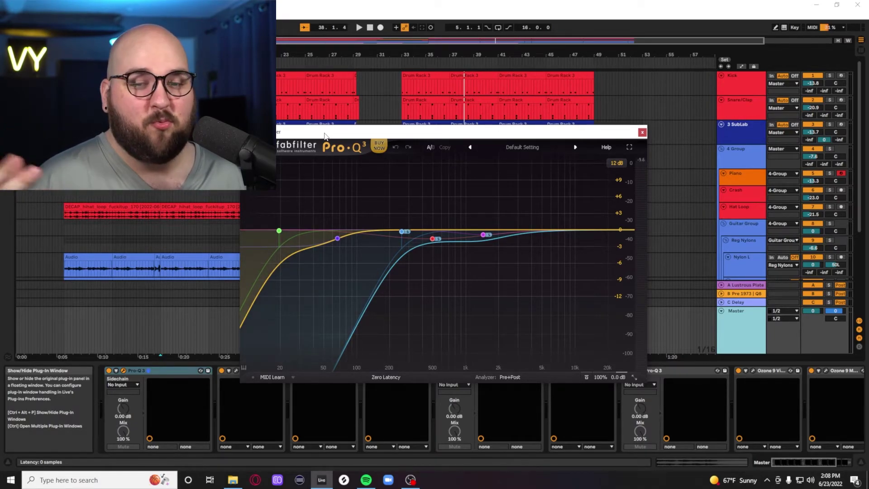
- Play the mix briefly and examine the low cut and low shelf bands in the Master's Pro-Q 3
mouse_move(416, 178)
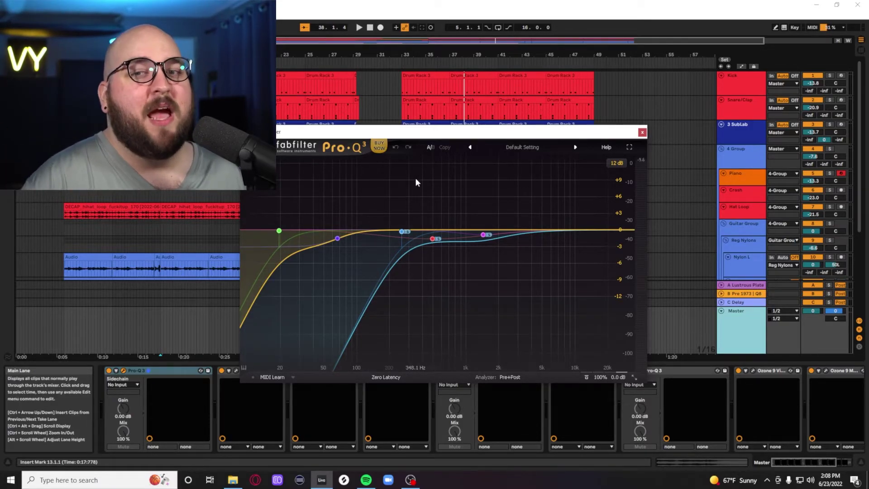
mouse_move(367, 181)
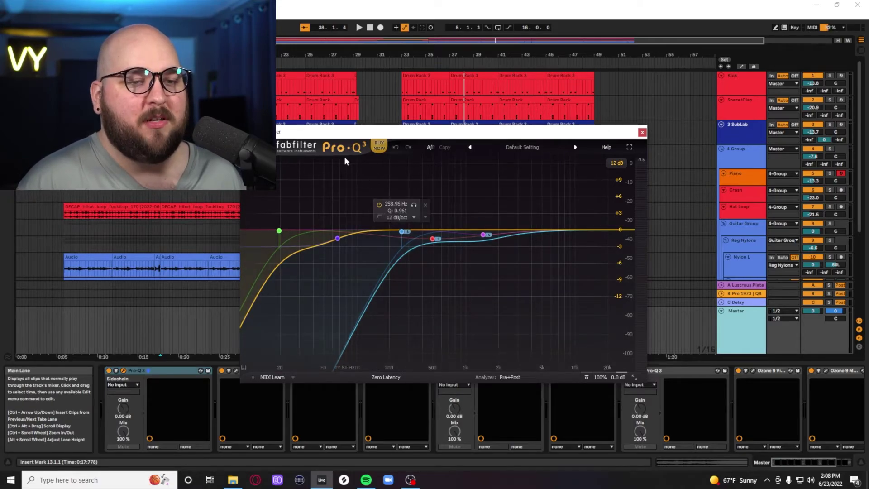
key("space")
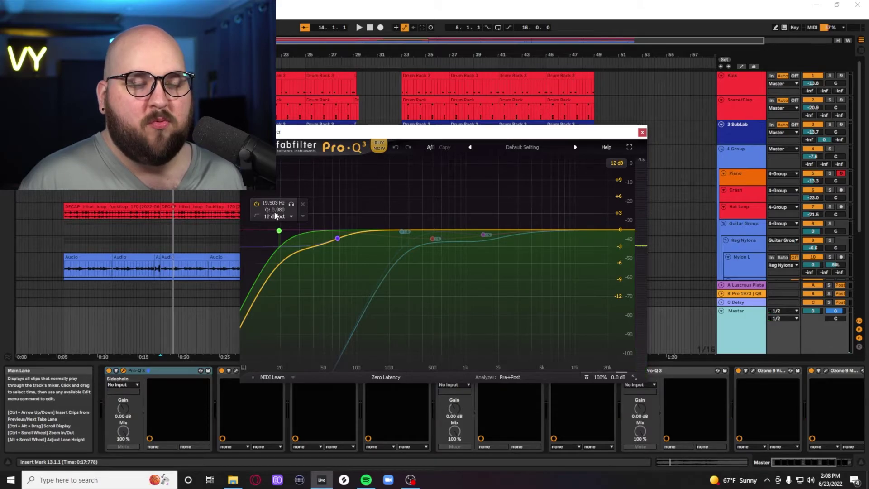
mouse_move(336, 240)
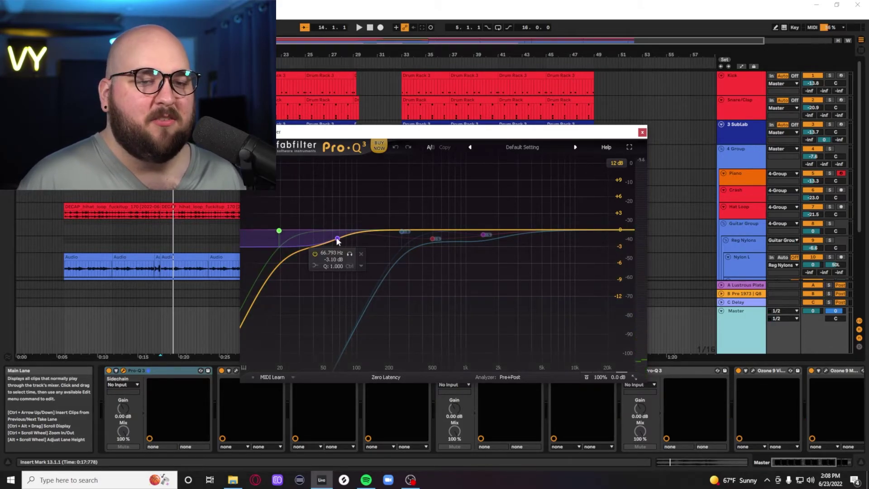
- Examine the Master EQ's side-channel low cut and its two bell bands, and select all three together
left_click(432, 239)
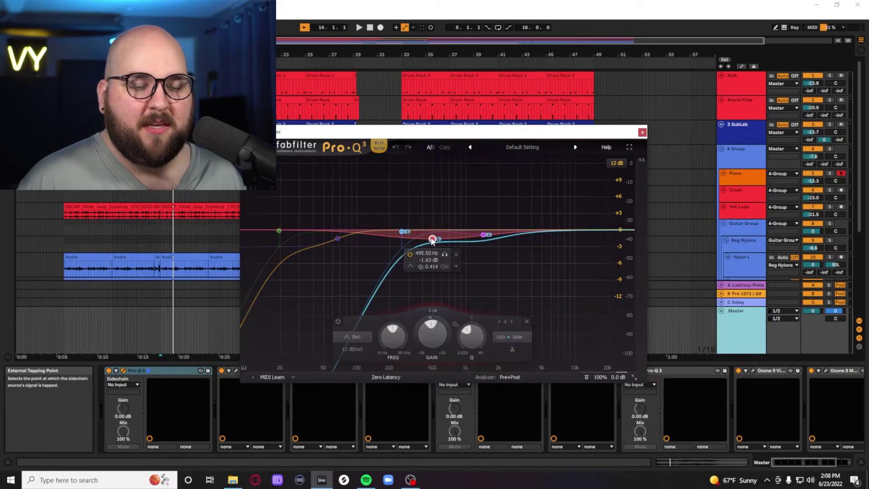
mouse_move(493, 252)
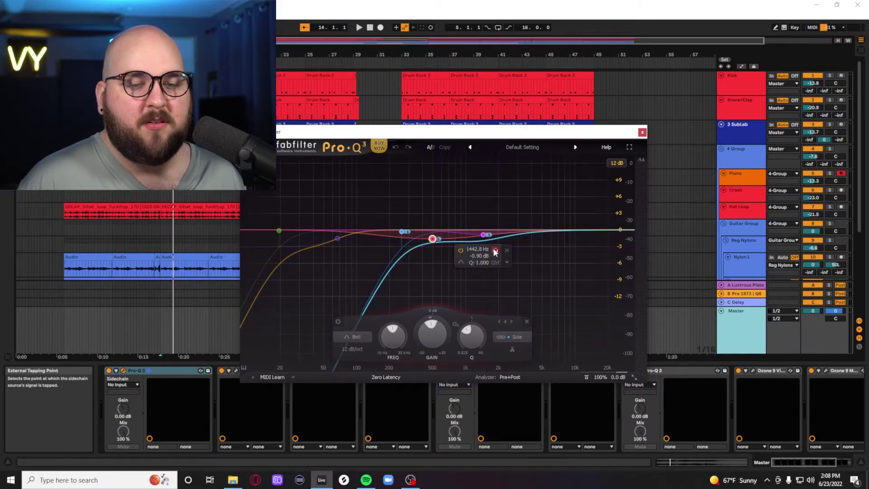
mouse_move(437, 244)
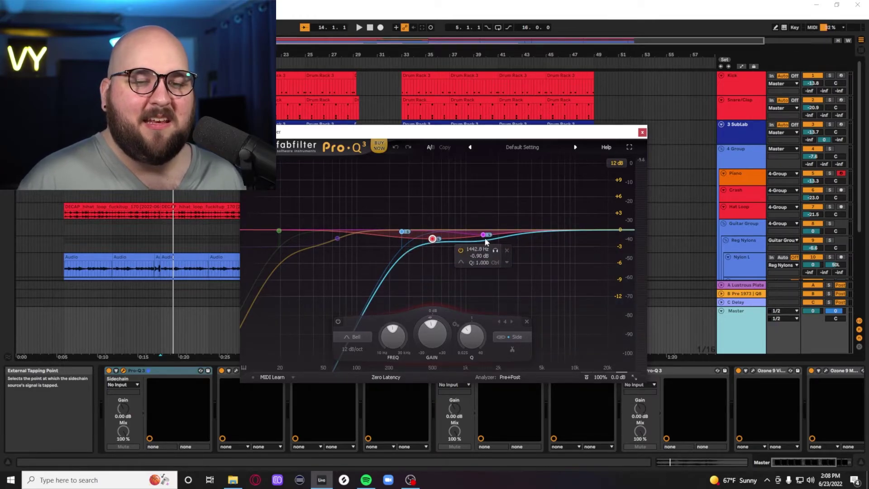
left_click(402, 232)
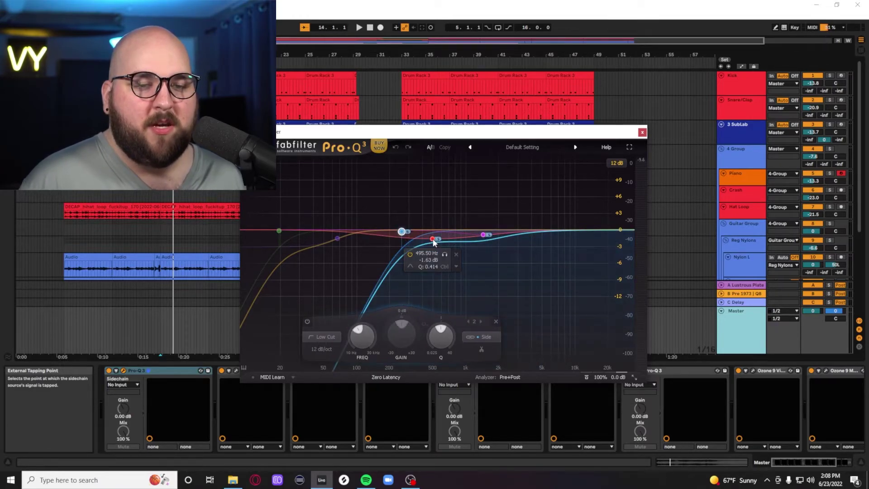
left_click_drag(376, 182, 507, 281)
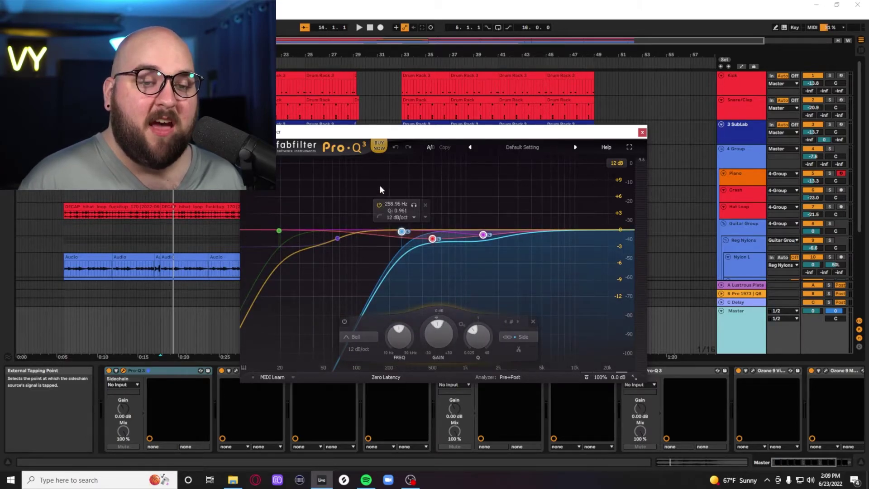
- Solo the side-channel low cut band at 258.96 Hz during playback to hear what it removes, and end the solo
left_click(402, 233)
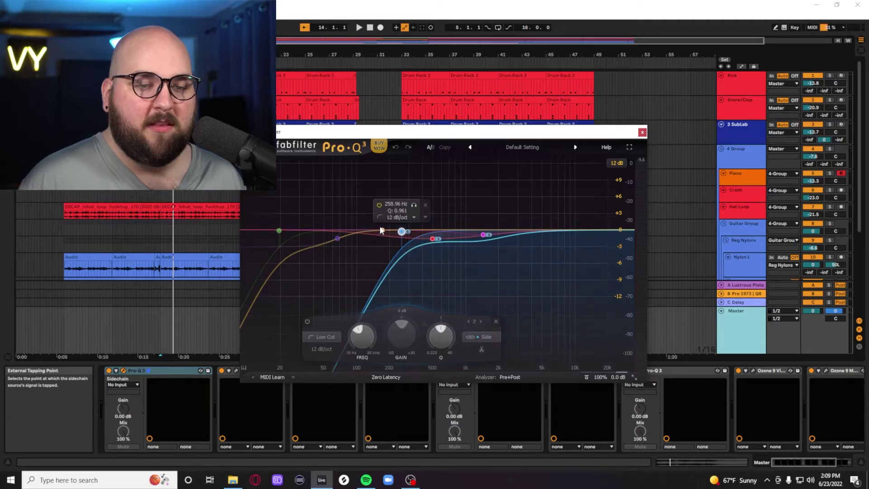
left_click(414, 205)
key("space")
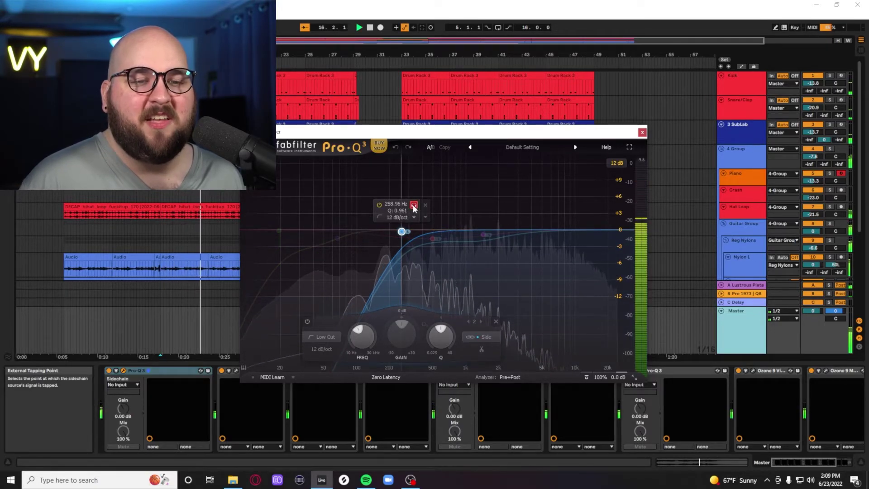
left_click(413, 206)
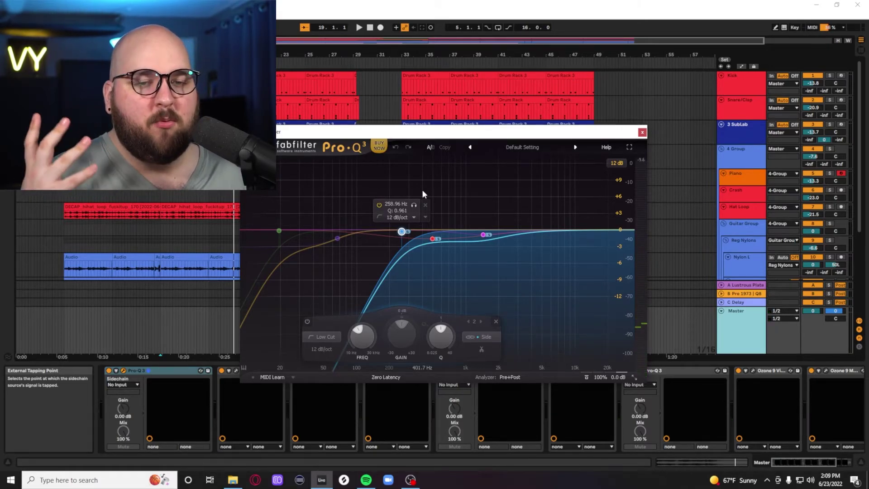
- Audition the 495.50 Hz side bell band soloed during playback and select the 1442.8 Hz side bell
left_click(432, 239)
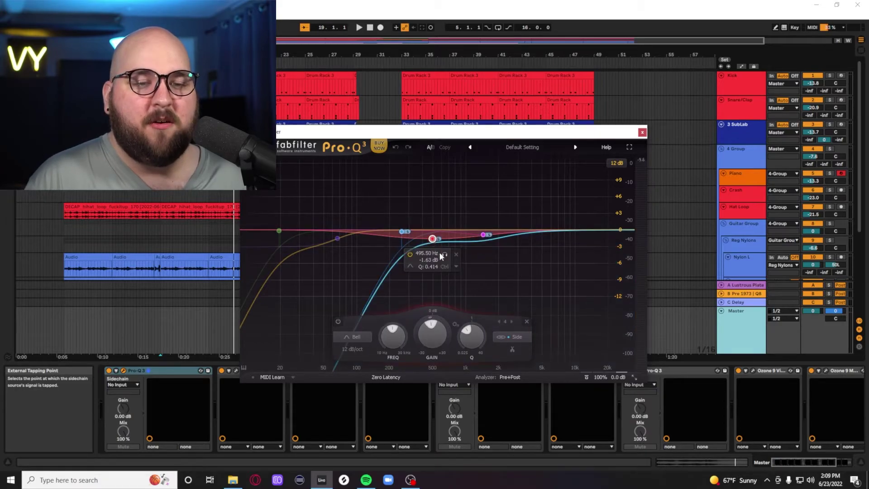
key("space")
left_click(445, 255)
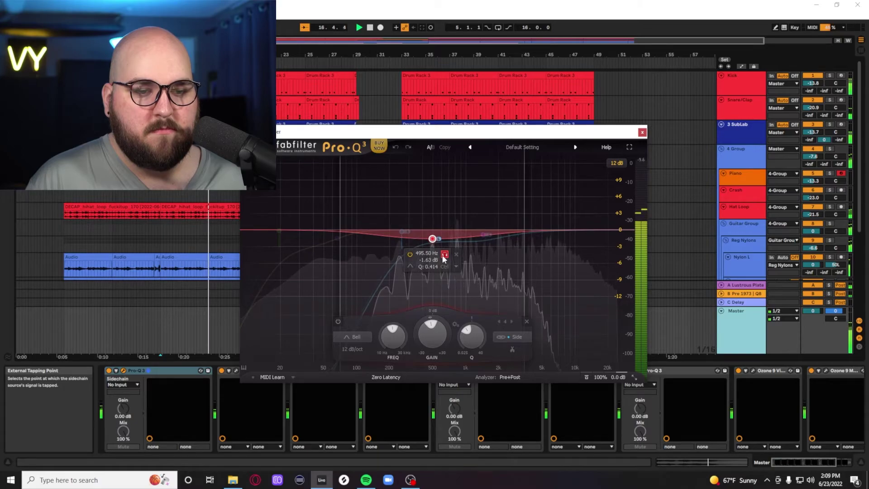
left_click(484, 235)
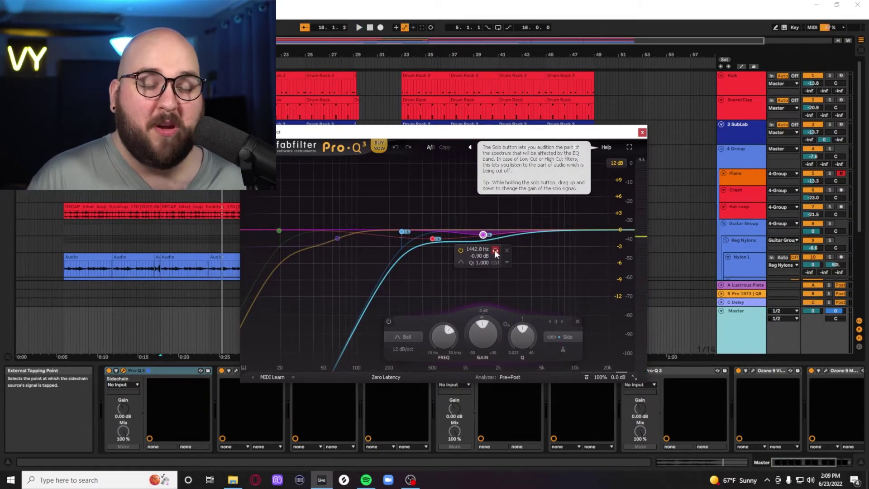
- Audition the 1442.8 Hz side bell band soloed during playback in the Master's Pro-Q 3, and end the solo
left_click(495, 251)
key("space")
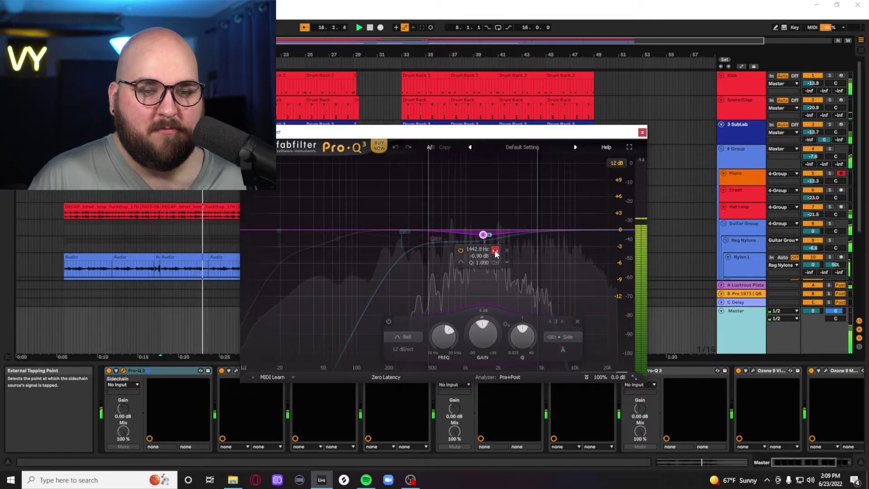
left_click(495, 250)
key("space")
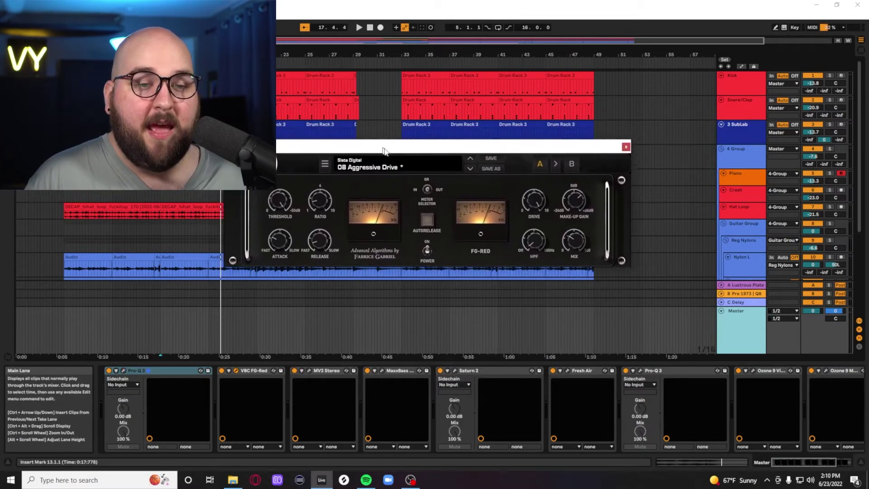
- Play the mix through the Master's FG-Red compressor, compare it with the compressor's power switched off, and close it
left_click_drag(383, 151, 408, 188)
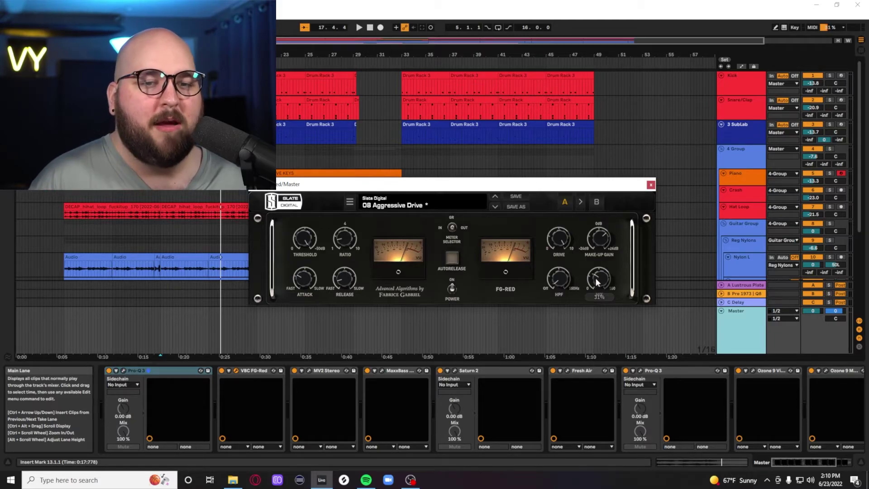
key("space")
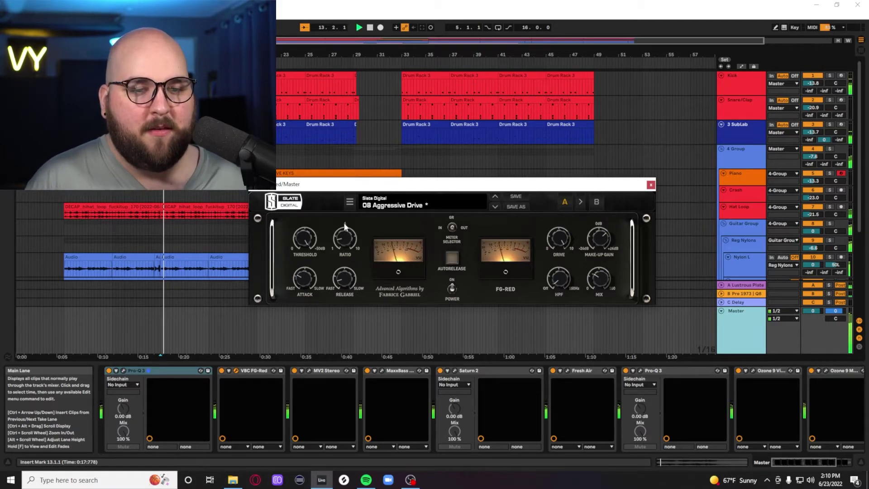
left_click(452, 290)
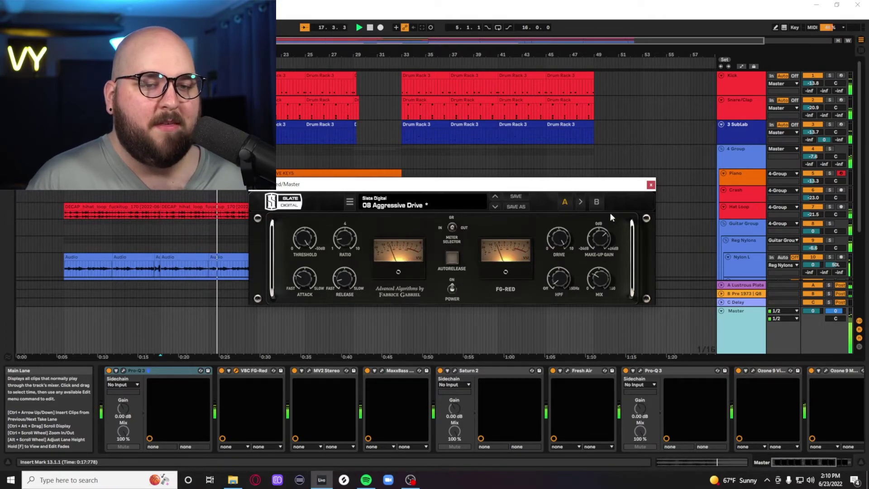
left_click(651, 184)
- Open the Master's MV2 Stereo and compare the playing mix with and without it
left_click(308, 370)
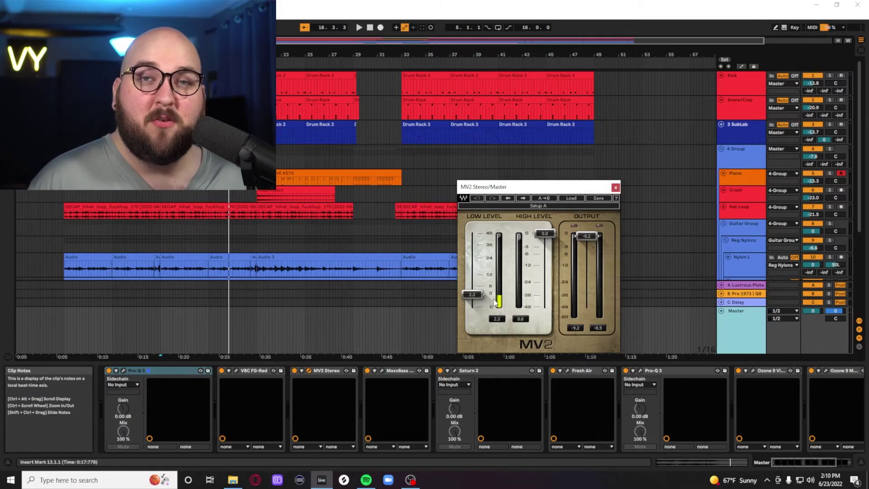
key("space")
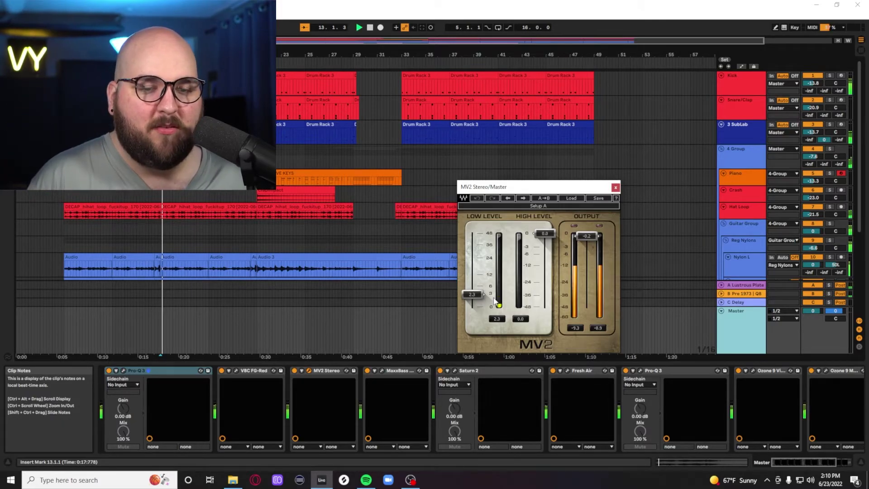
left_click(294, 371)
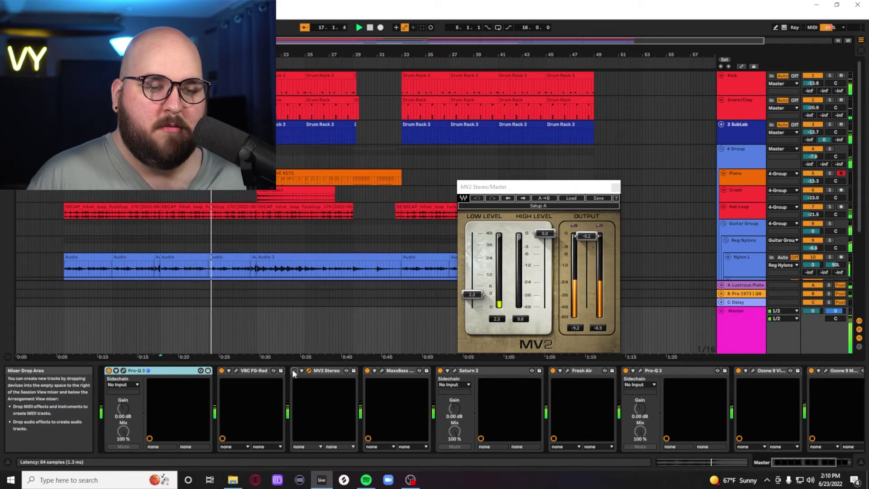
- Open the Master's MaxxBass and audition its Original Bass and MaxxBass signals separately during playback, and close it
left_click(382, 371)
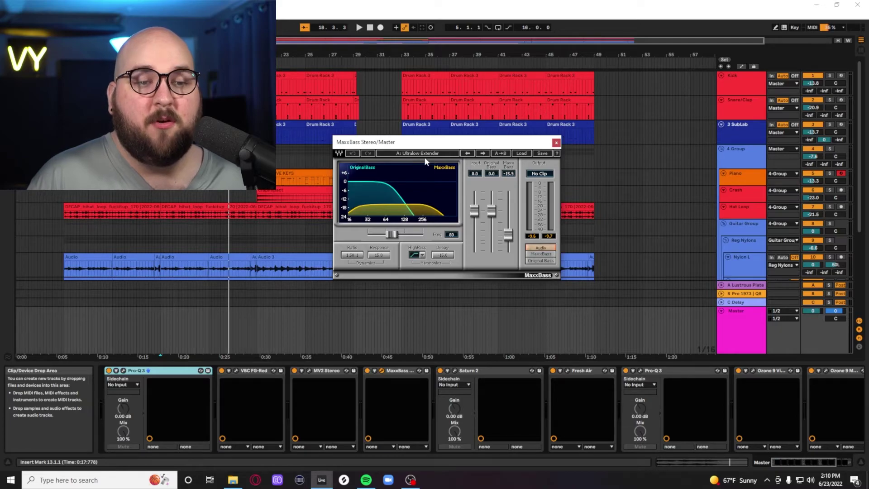
key("space")
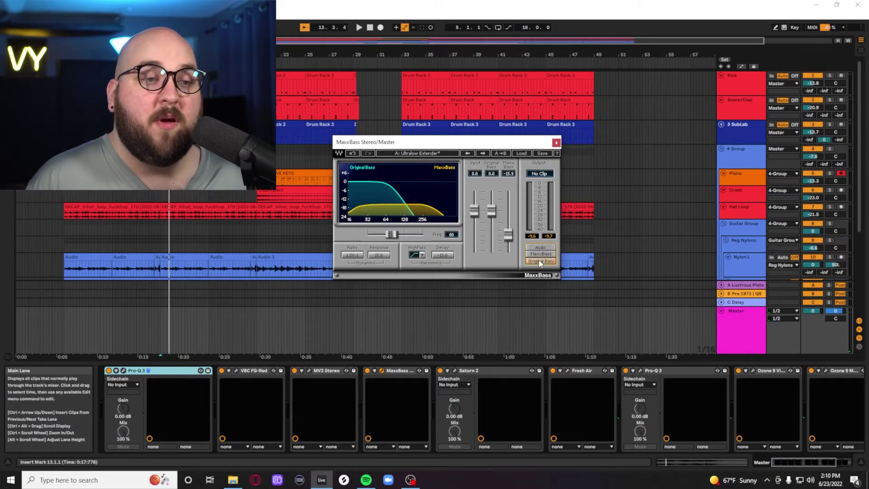
key("space")
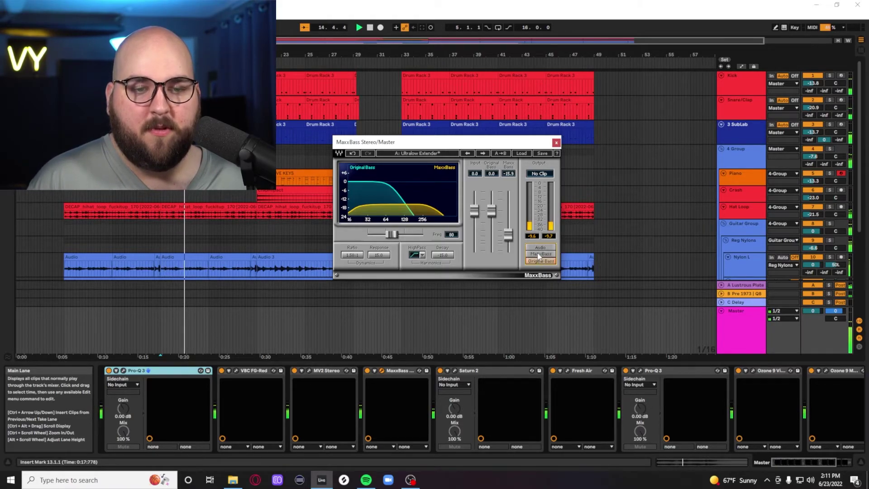
left_click(537, 253)
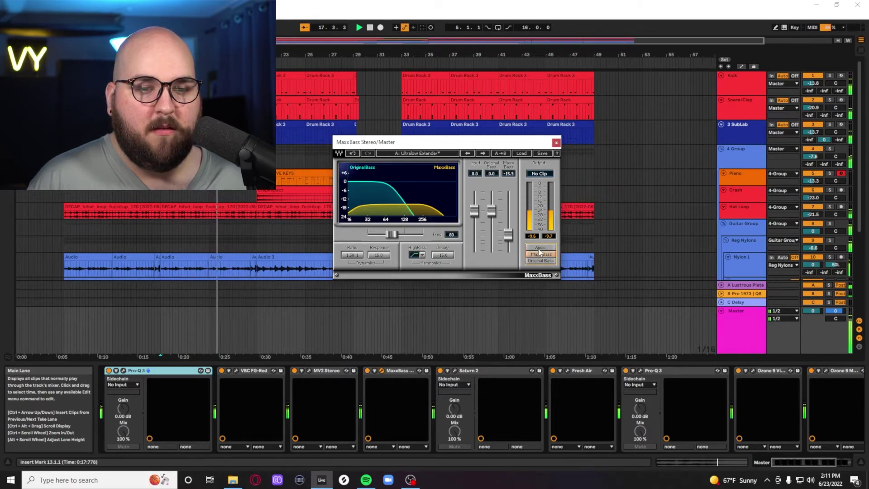
key("space")
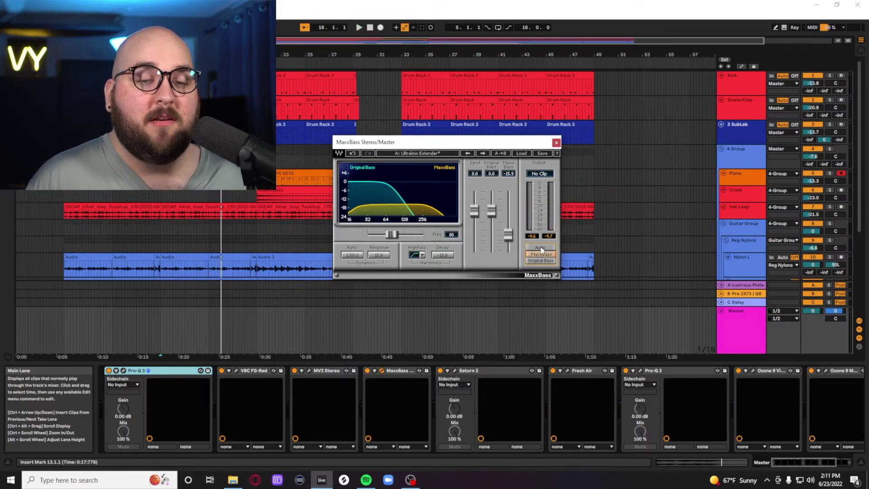
left_click(556, 142)
- Open the Master's Saturn 2, audition its soloed mid band at 100% mix, and compare playback with the device bypassed
left_click(454, 370)
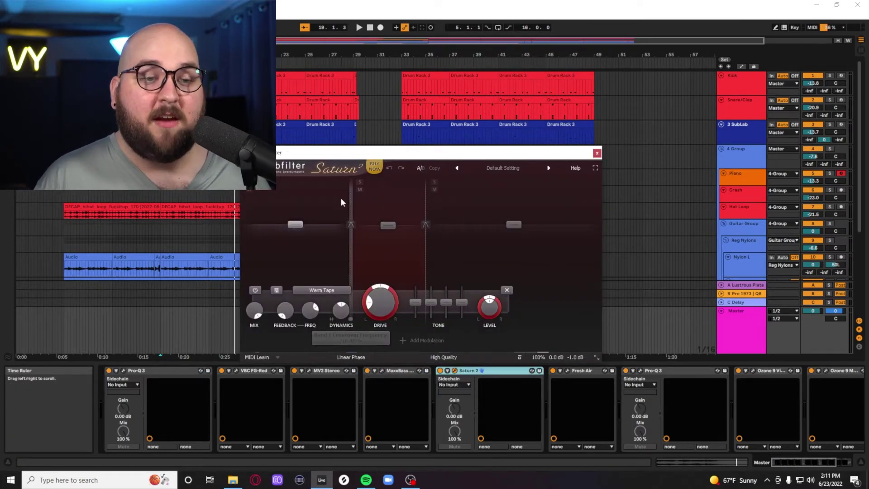
left_click(394, 210)
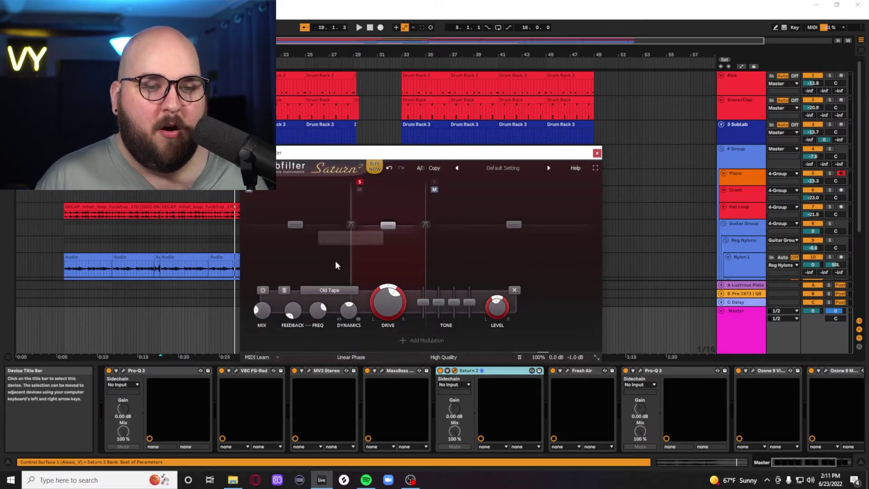
key("space")
left_click_drag(258, 316, 272, 250)
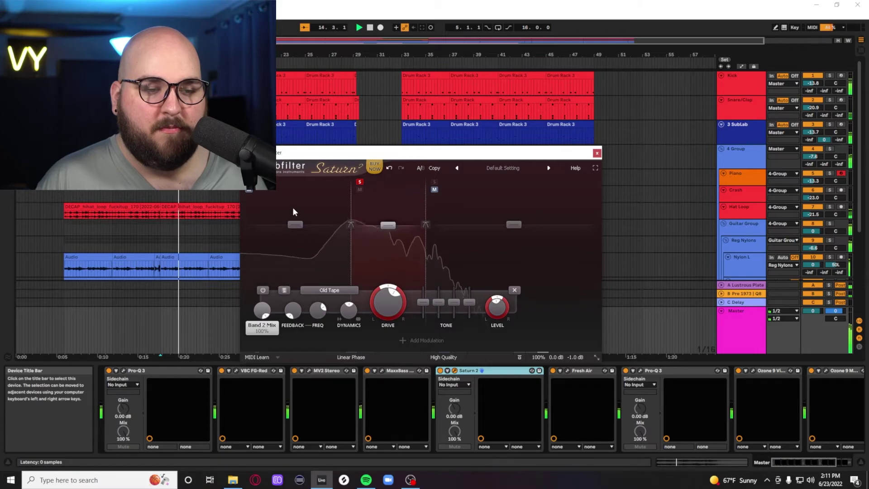
key("space")
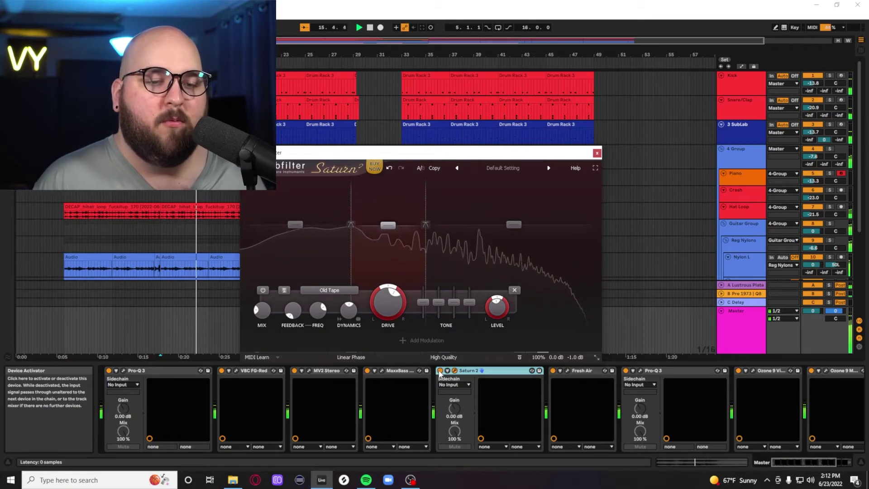
left_click(439, 372)
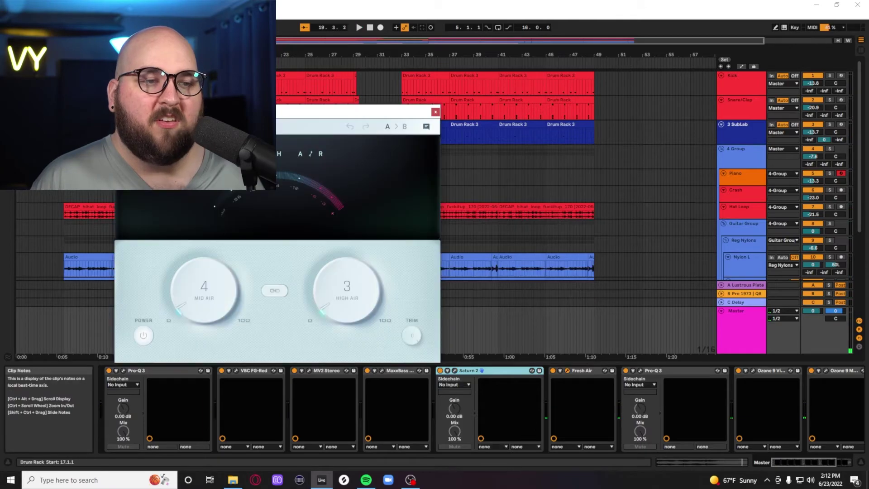
- Compare the playing mix with Fresh Air active and bypassed on the Master, and close it
left_click_drag(197, 112, 340, 104)
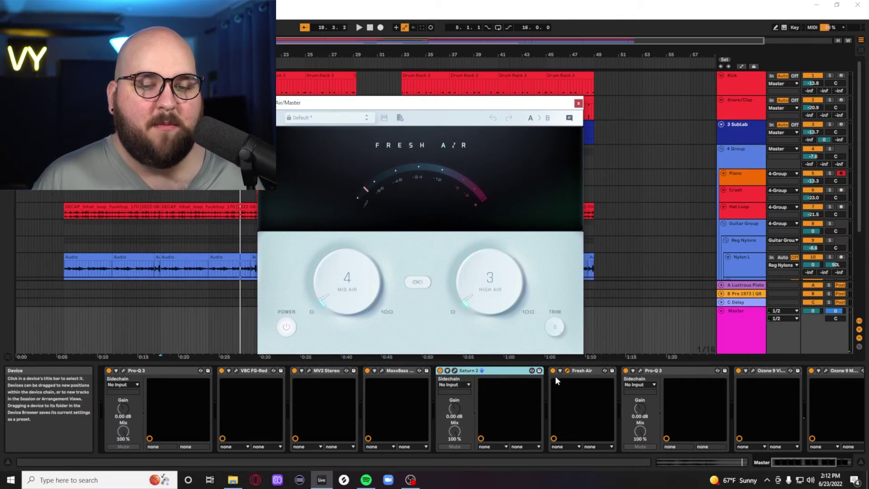
key("space")
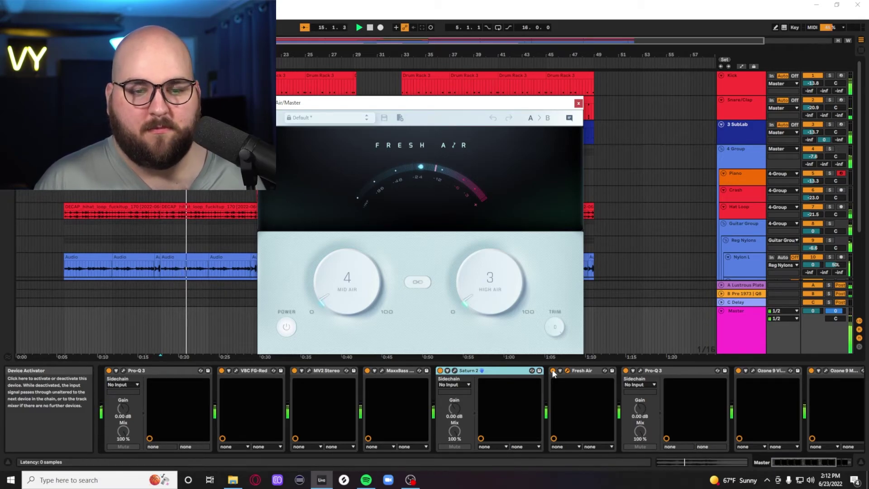
left_click(552, 371)
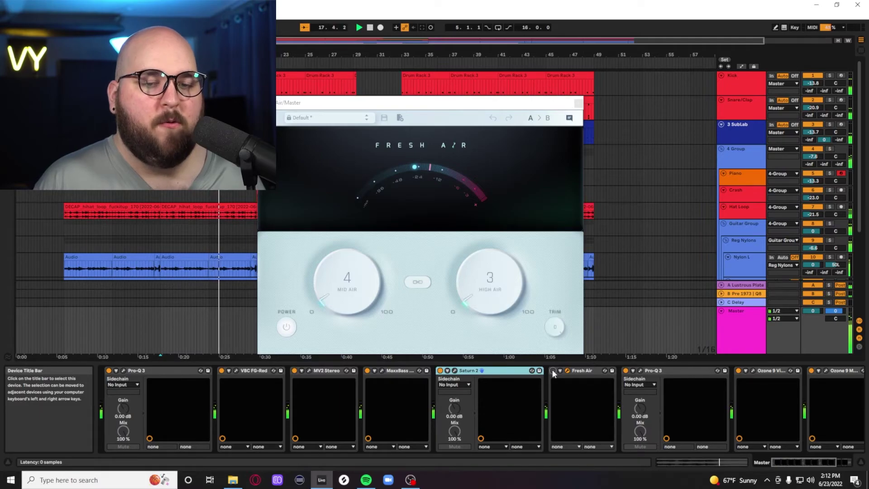
left_click(553, 371)
left_click(579, 104)
key("space")
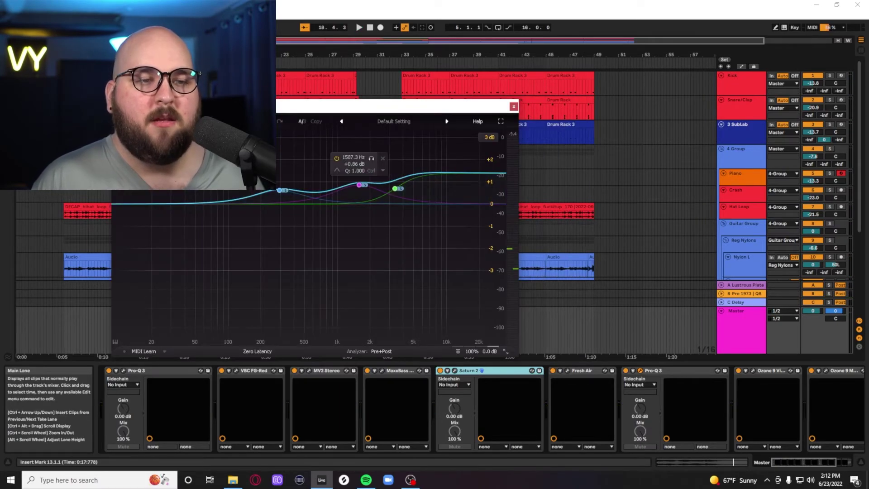
- Solo the 1053.1 Hz side bell and the 3373.4 Hz high shelf of the Master's second Pro-Q 3 during playback
left_click_drag(452, 106, 510, 119)
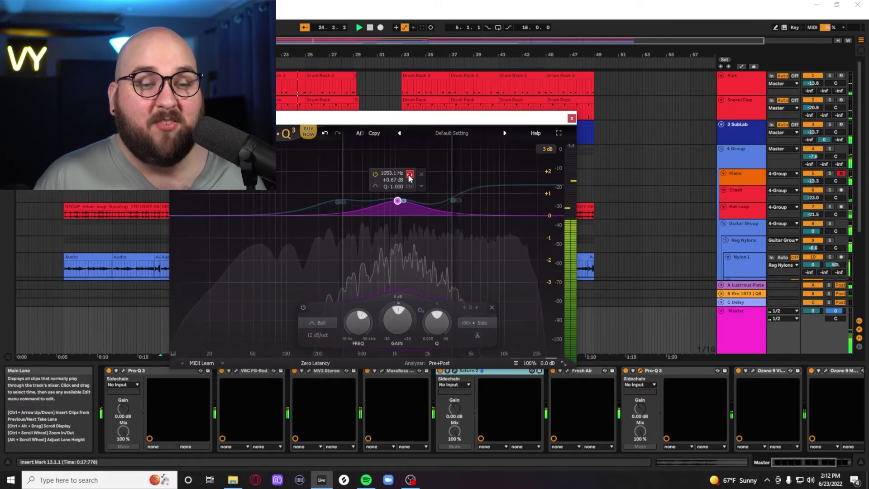
left_click(465, 174)
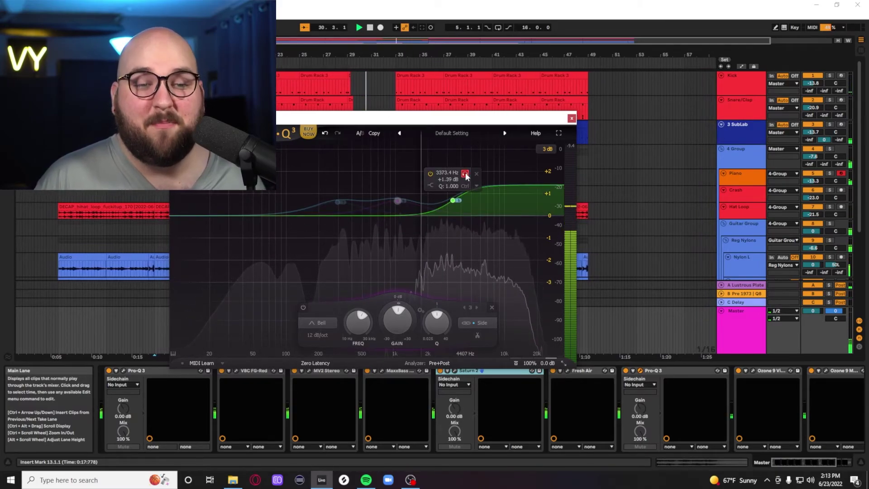
left_click(466, 175)
- Compare the mix with the Master's second Pro-Q 3 bypassed and re-enabled during playback, and close the EQ
left_click(626, 370)
key("space")
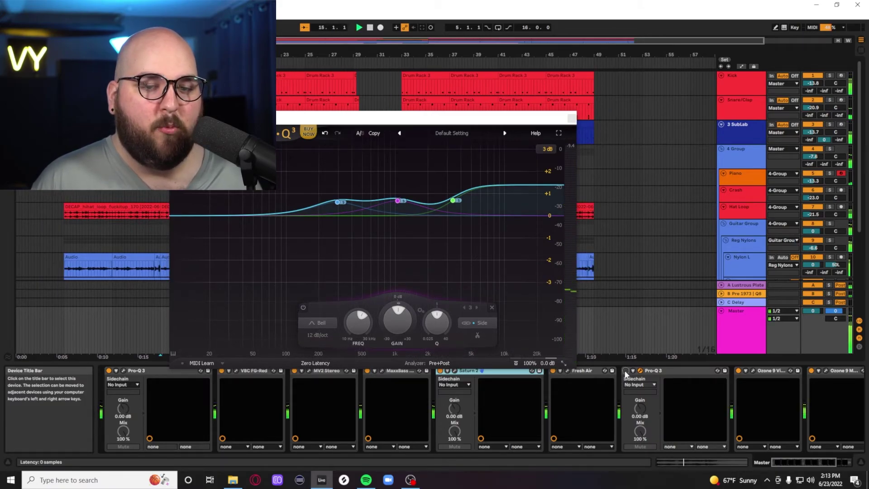
left_click(625, 371)
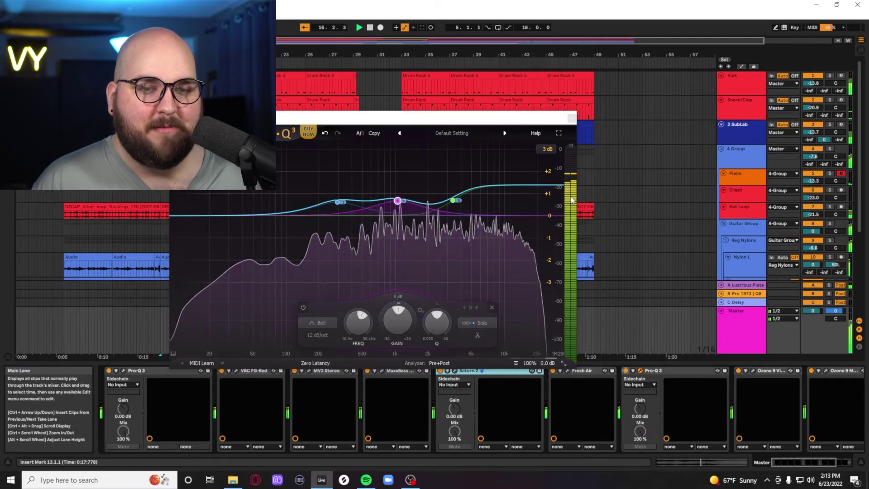
left_click(572, 118)
- Open the Master's Ozone 9 Vintage Limiter, check its input and output loudness during playback, and close it
scroll(586, 384, "right", 3)
left_click(578, 370)
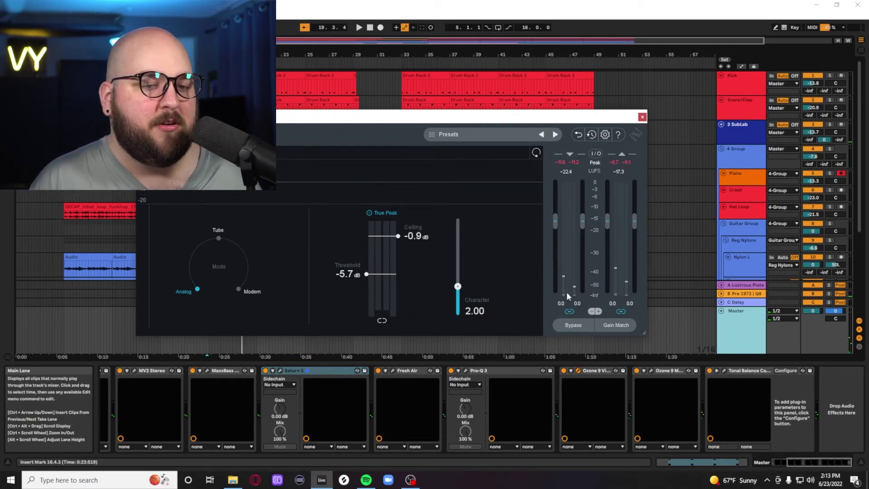
key("space")
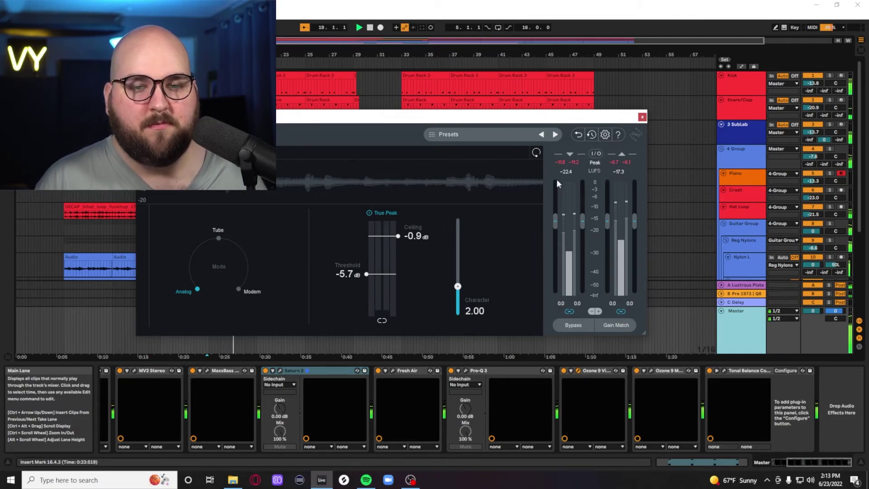
key("space")
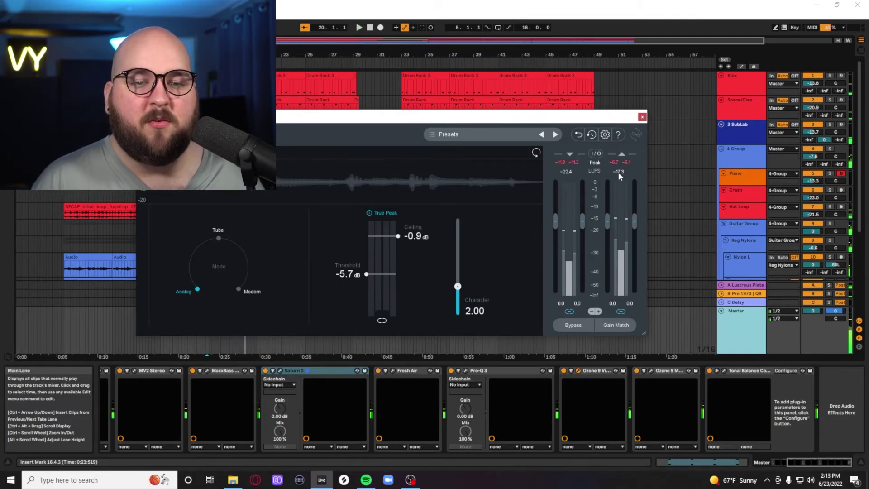
left_click(642, 117)
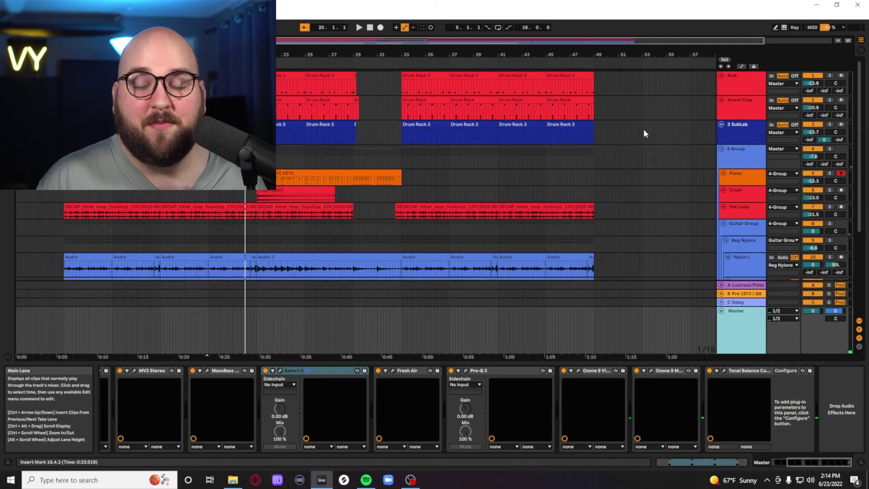
- Open the Master's Ozone 9 Maximizer, play the mix through it to check its levels, and lower its ceiling slightly
left_click(651, 370)
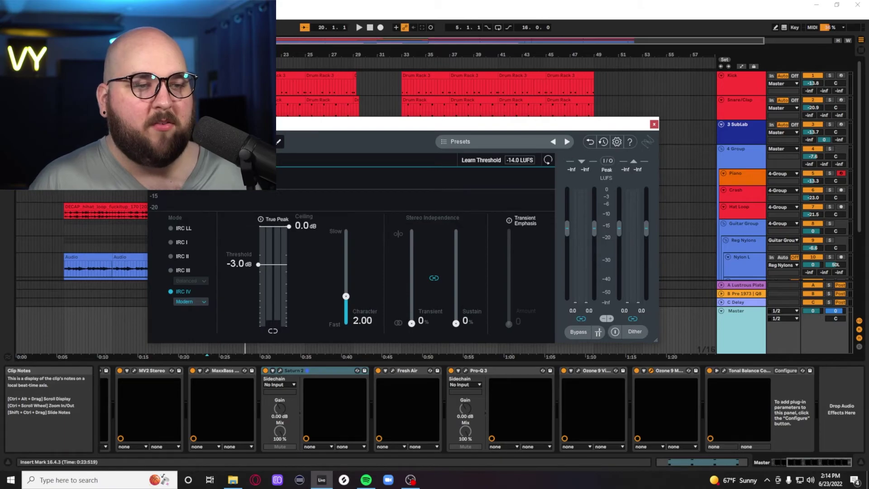
key("space")
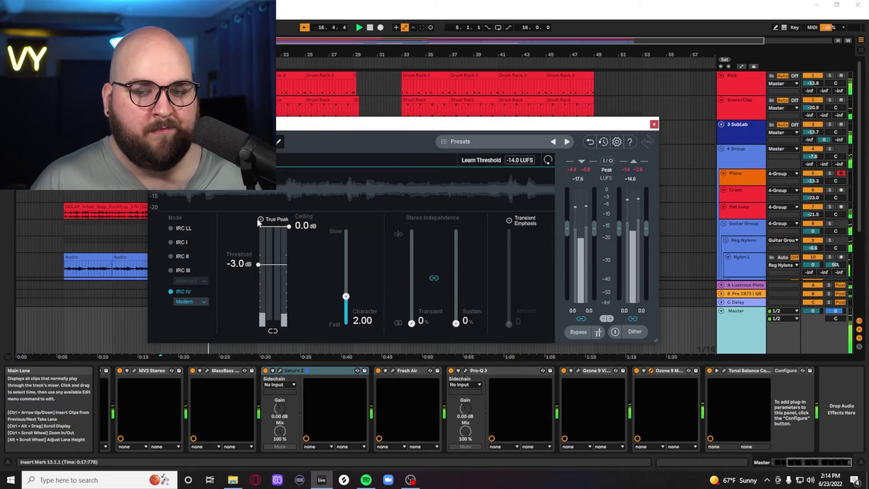
key("space")
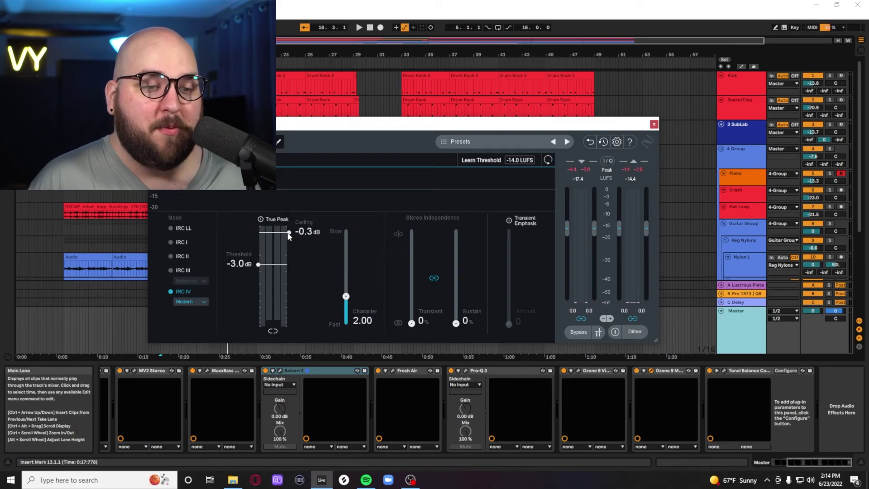
left_click_drag(285, 237, 286, 244)
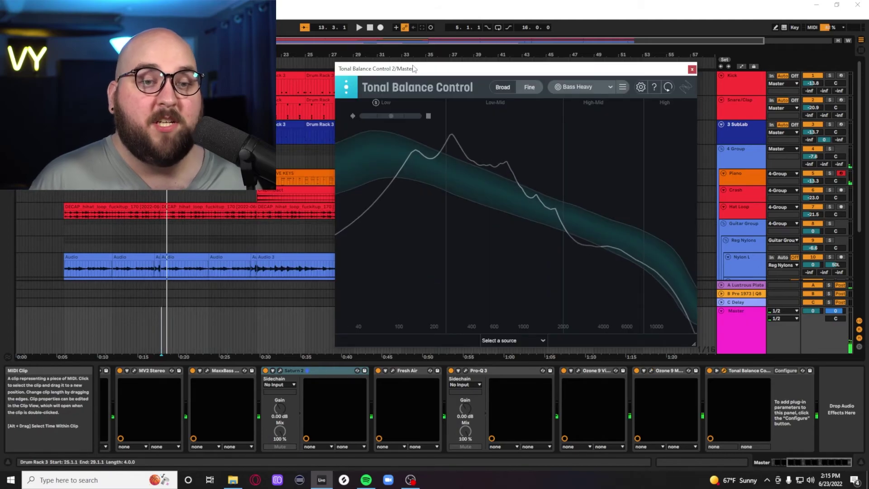
- Review the genre targets in the Master's Tonal Balance Control, compare the mix with Bass Heavy in the Broad view, and close the plug-in
left_click_drag(398, 67, 382, 109)
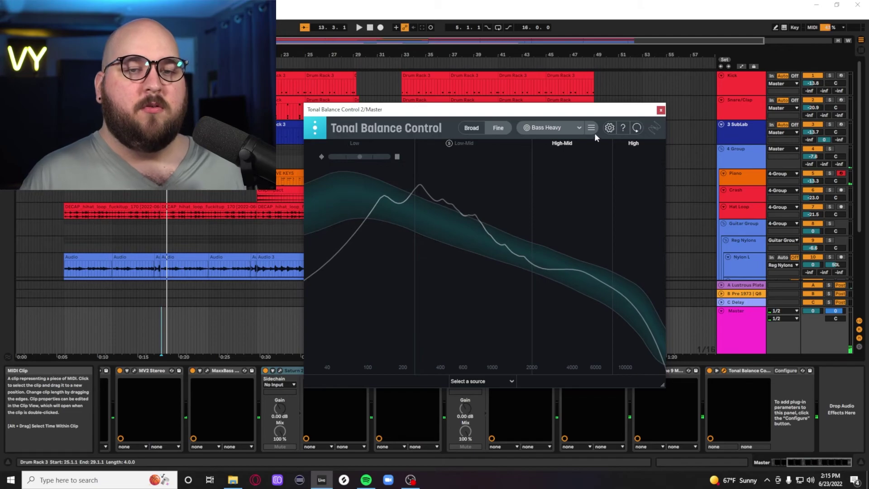
left_click(566, 126)
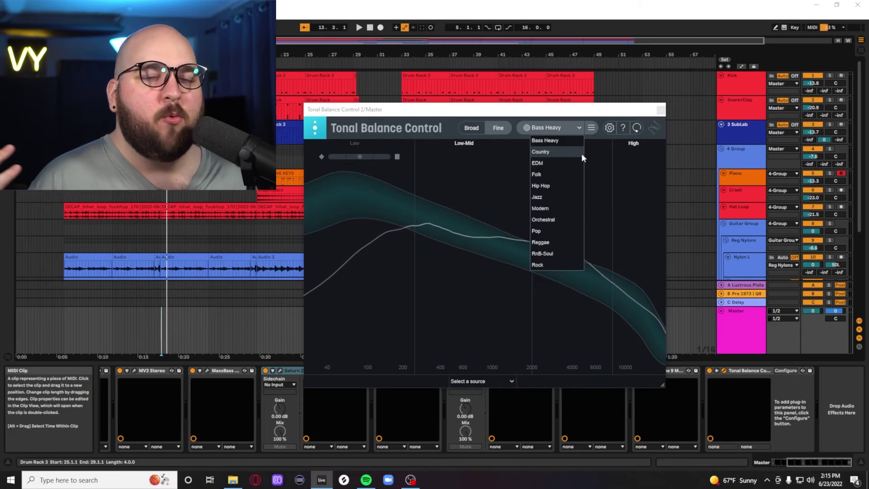
left_click(354, 188)
key("space")
left_click(472, 128)
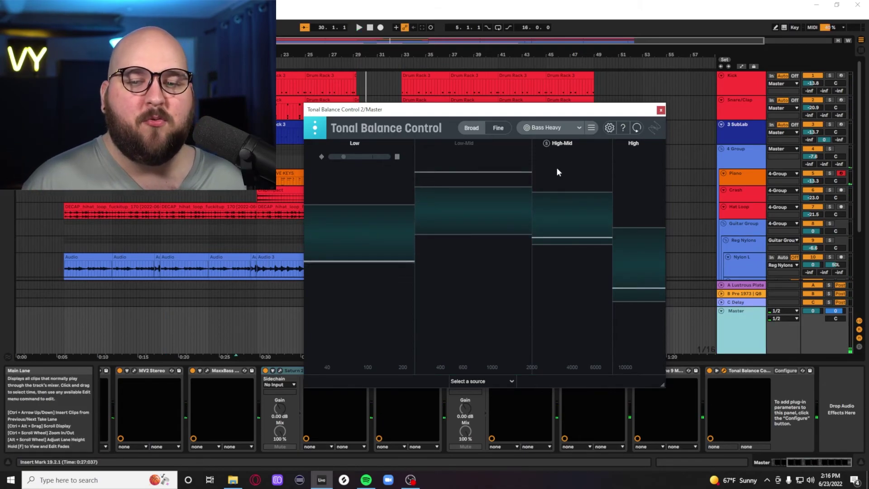
left_click(660, 110)
- Fold the Master track and play the full arrangement through to its end to hear the finished mix
scroll(491, 195, "down", 5)
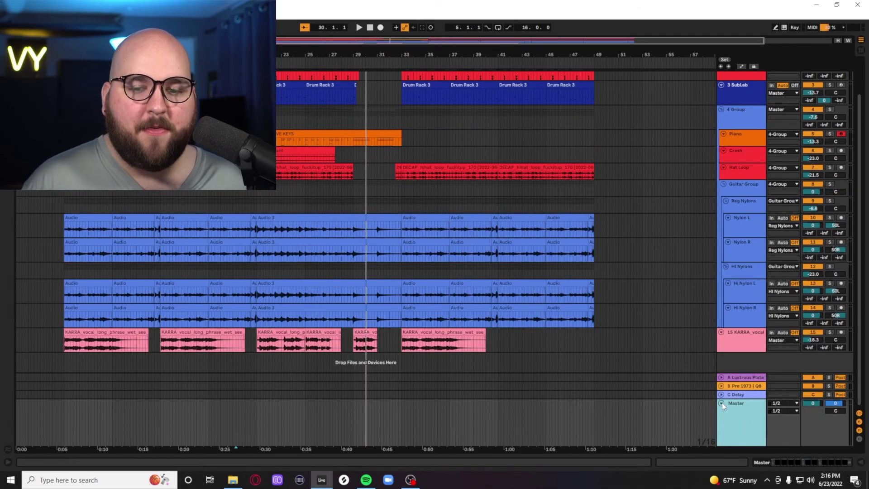
left_click(721, 403)
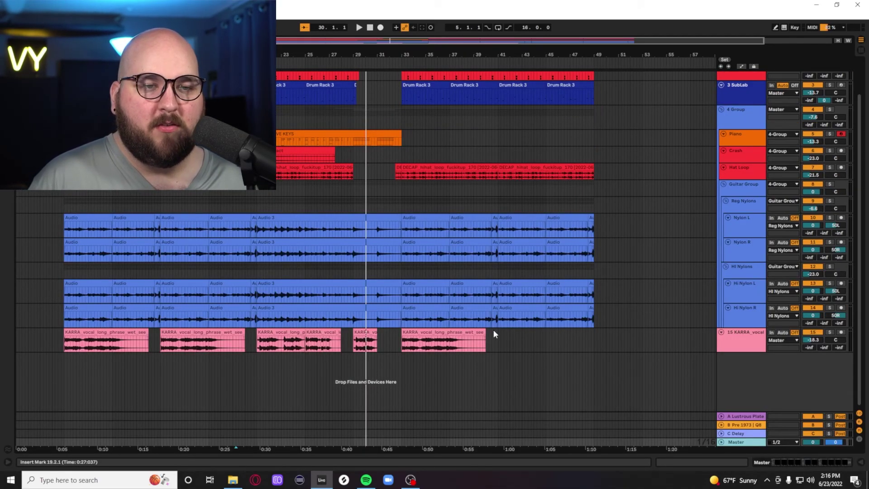
scroll(496, 335, "up", 2)
scroll(493, 316, "up", 8)
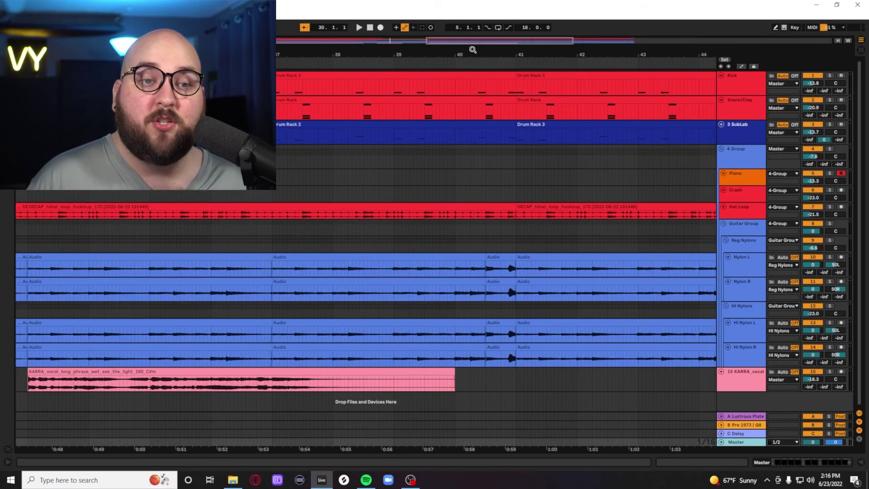
left_click_drag(473, 41, 375, 40)
scroll(77, 300, "up", 10)
key("space")
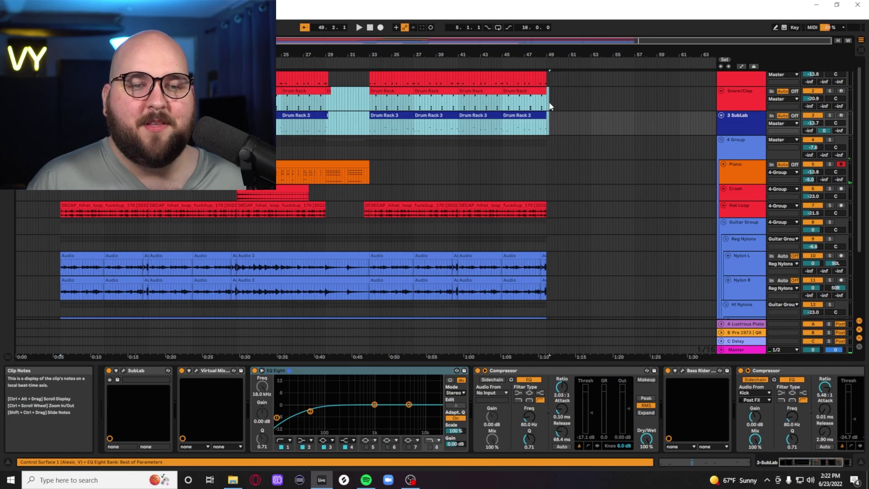
left_click(549, 106)
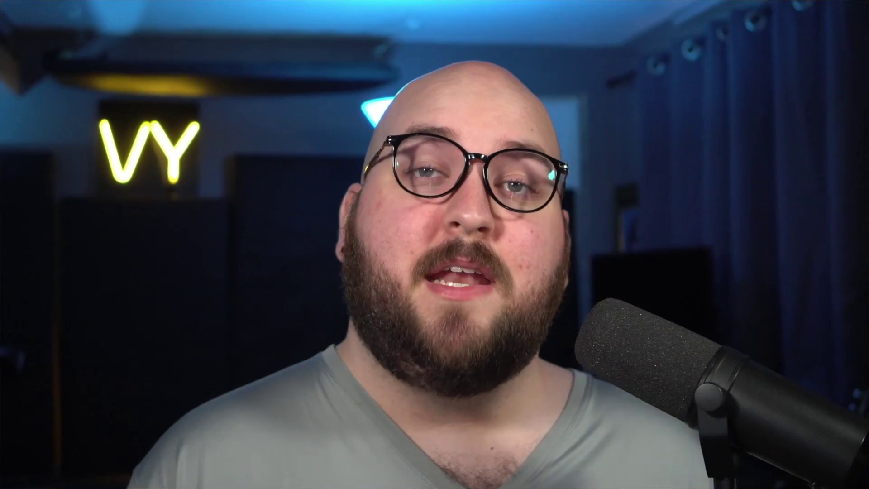